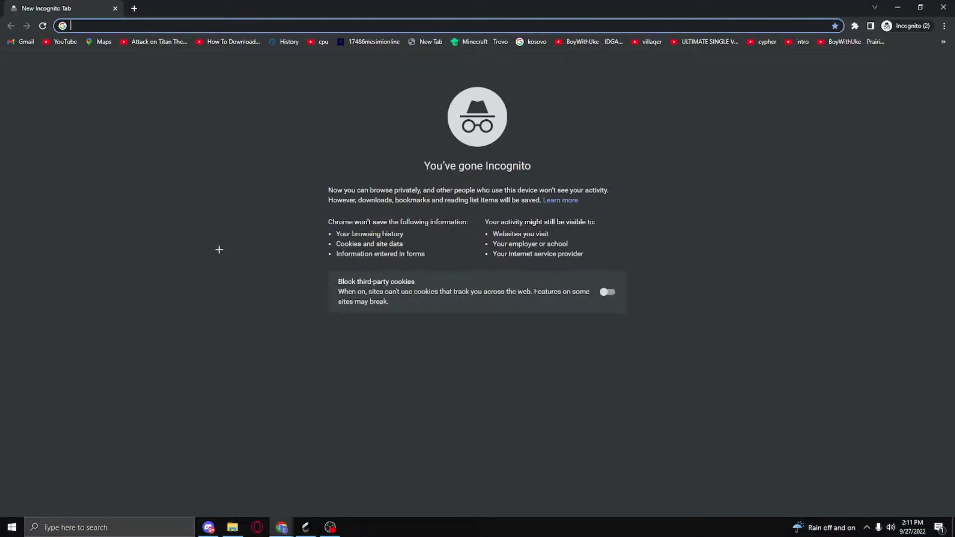
# Search for Feather Client, open its official site feathermc.com, and download the launcher for Windows.
pyautogui.write('feather cl')
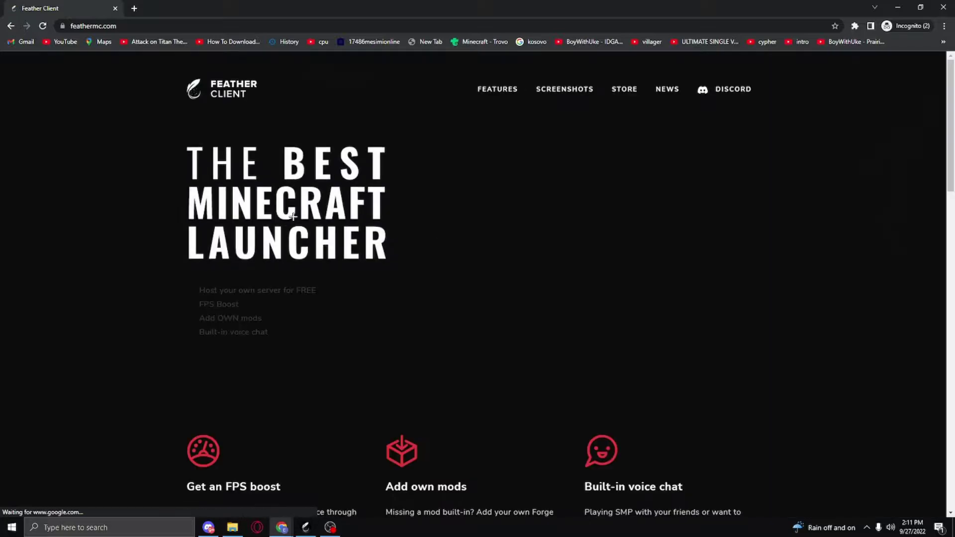
pyautogui.scroll(-4, 239, 308)
pyautogui.scroll(4, 252, 348)
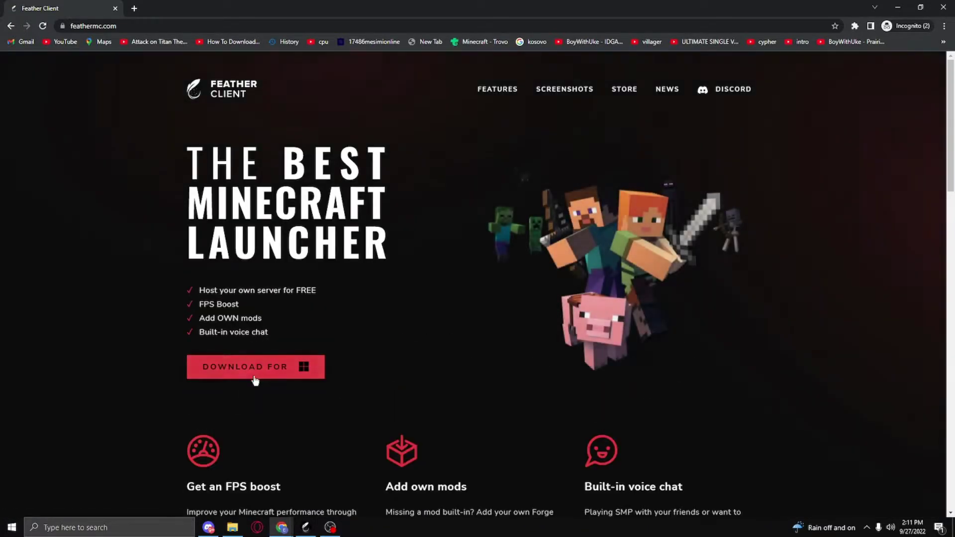
pyautogui.click(254, 373)
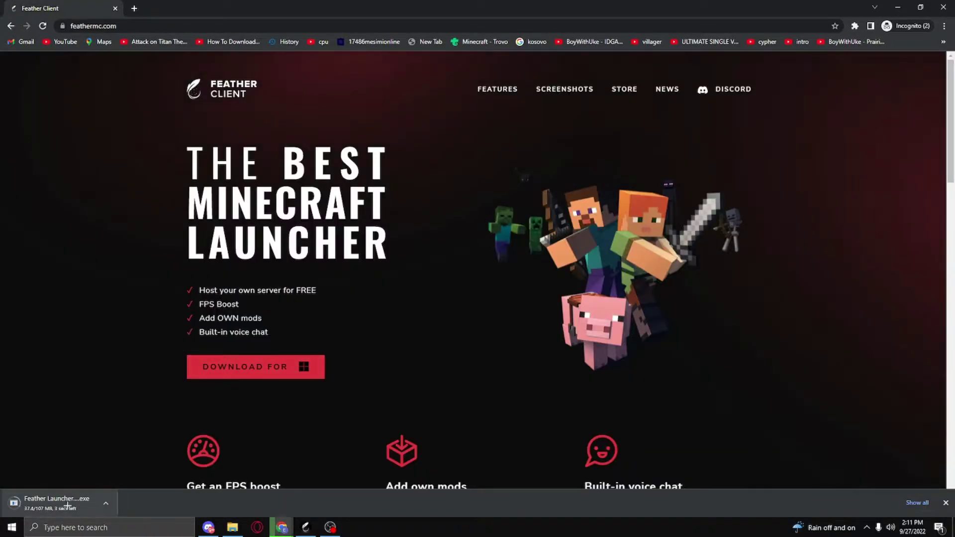
# Switch to the Feather launcher and launch Minecraft 1.19.2 with Fabric.
pyautogui.click(306, 528)
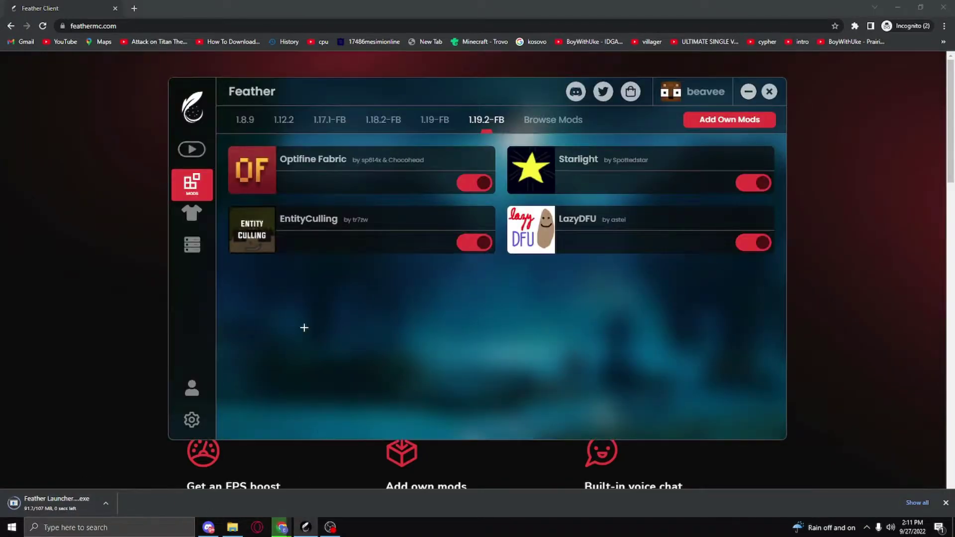
pyautogui.click(191, 150)
pyautogui.click(95, 278)
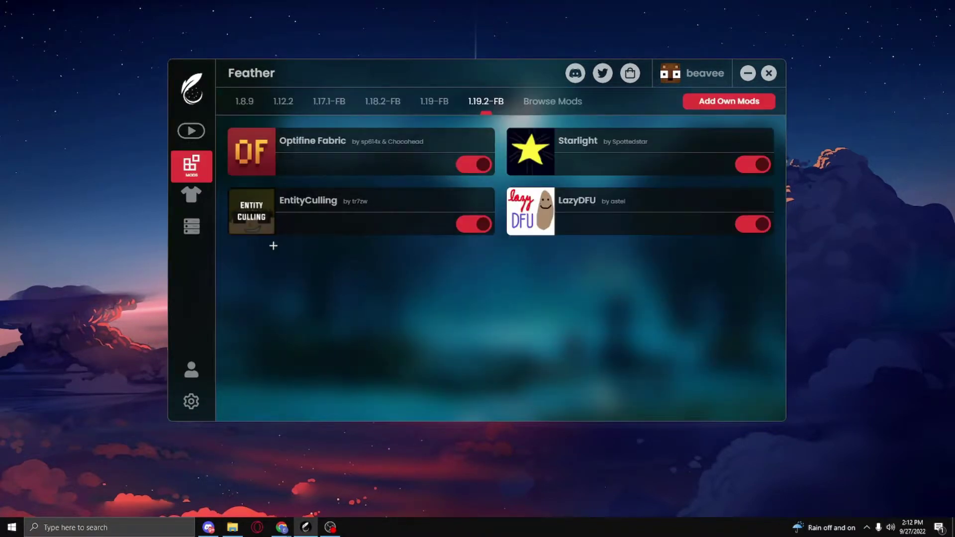
pyautogui.click(192, 131)
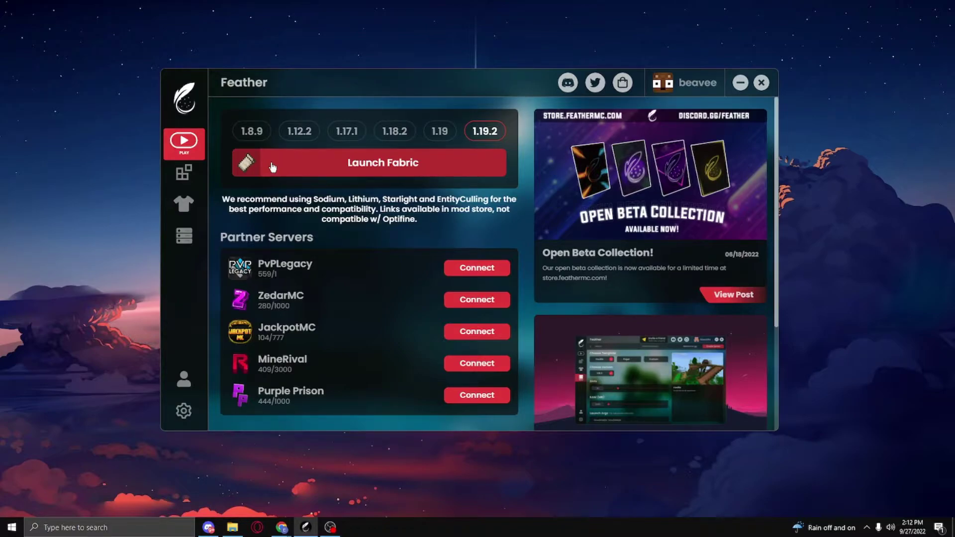
pyautogui.click(271, 166)
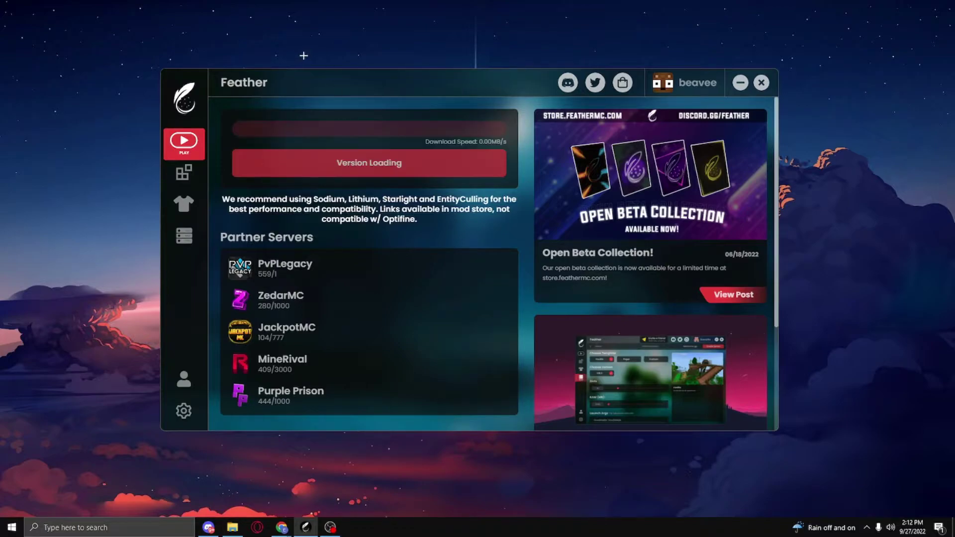
pyautogui.moveTo(363, 73)
pyautogui.mouseDown()
pyautogui.moveTo(371, 58)
pyautogui.moveTo(378, 68)
pyautogui.mouseUp()
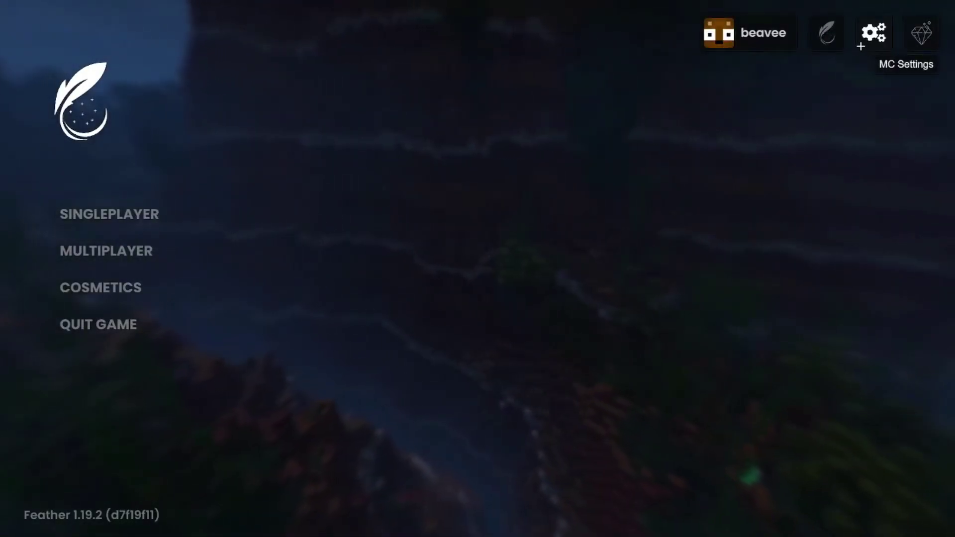
# Open Minecraft's video settings and cycle the Graphics option through Fabulous! back to Fast.
pyautogui.click(874, 39)
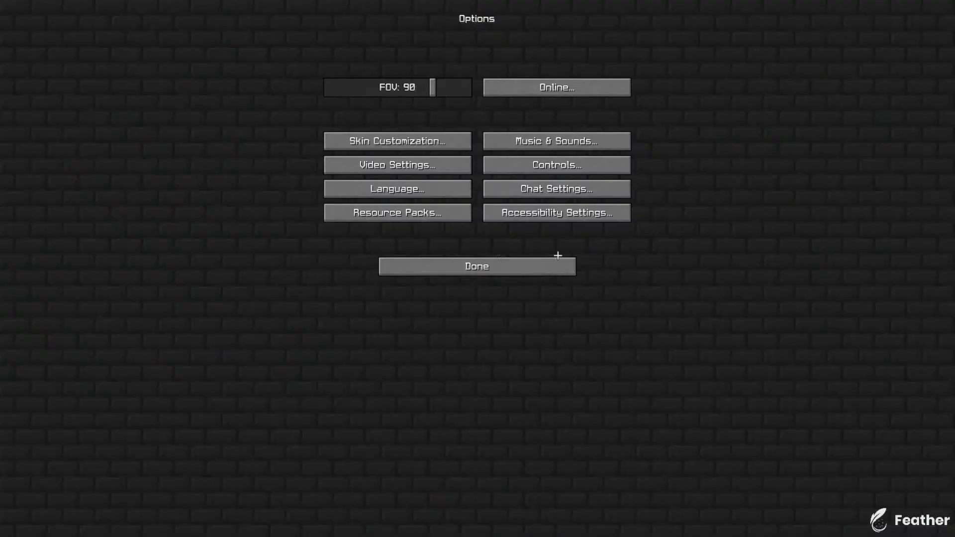
pyautogui.click(401, 169)
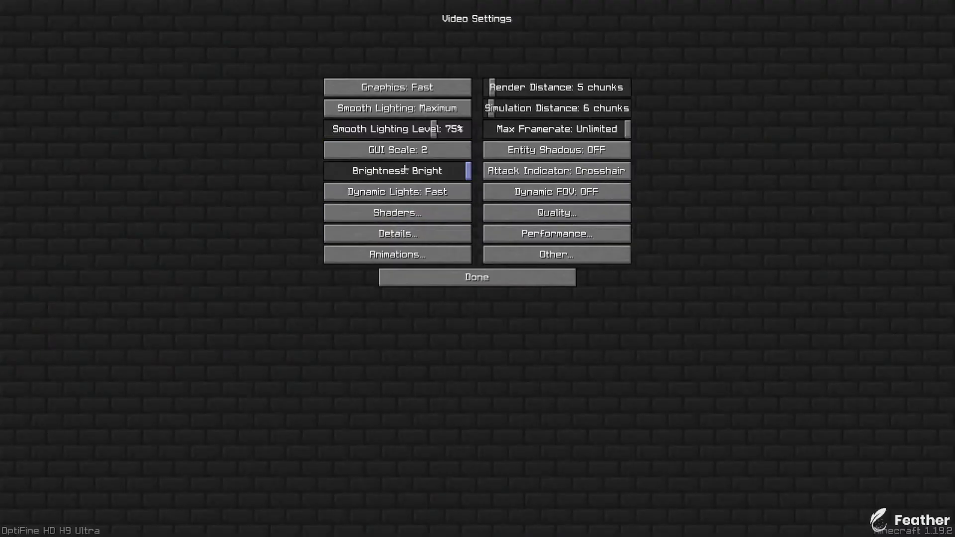
pyautogui.doubleClick(427, 86)
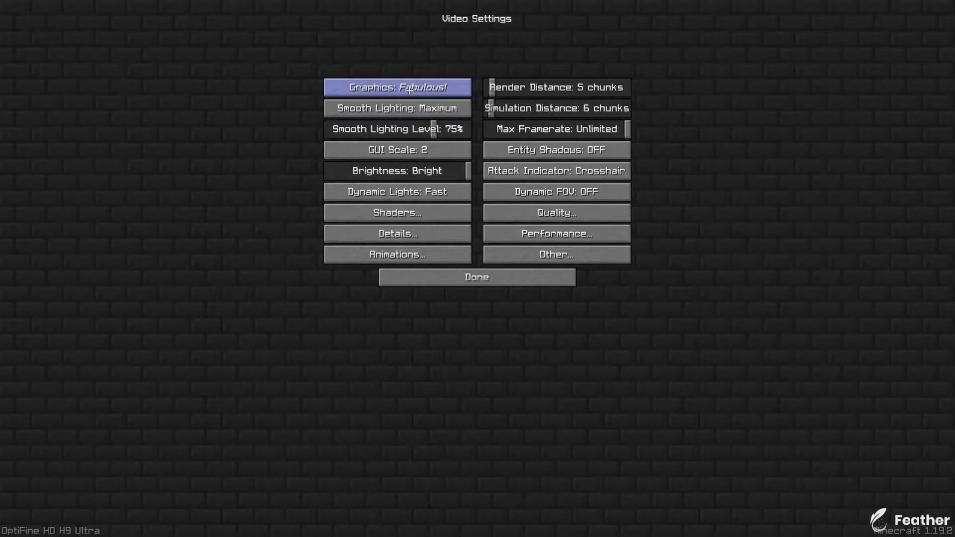
pyautogui.click(407, 89)
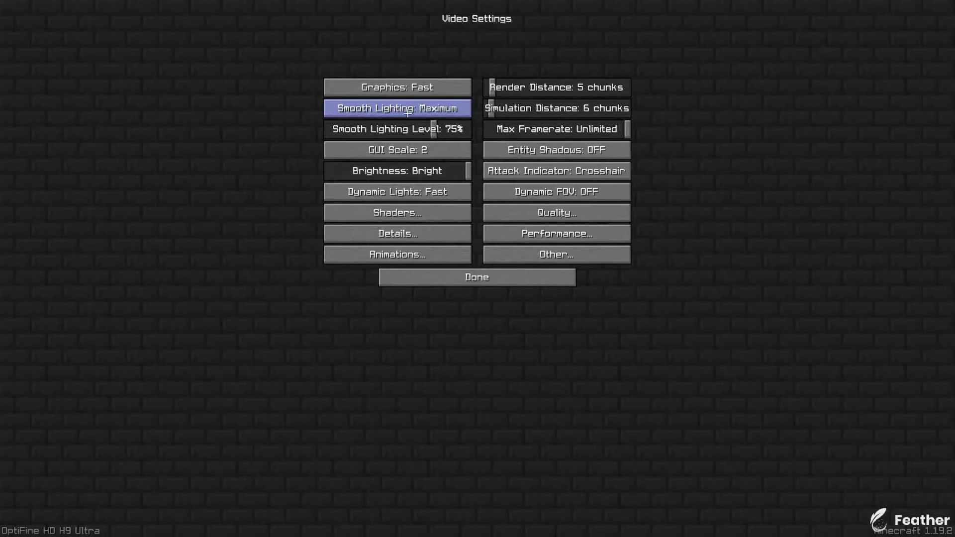
# Cycle Smooth Lighting through OFF back to Maximum and leave the Smooth Lighting Level at 75%.
pyautogui.click(423, 109)
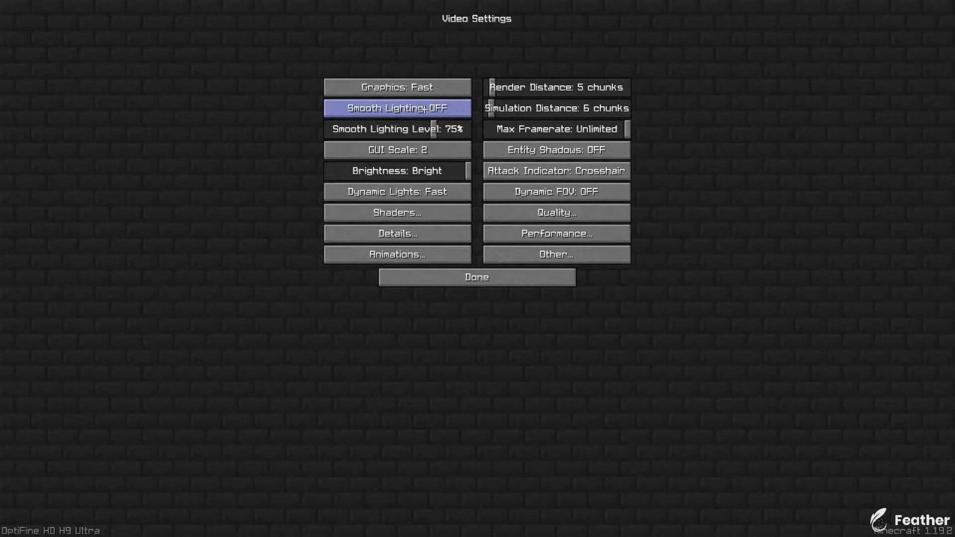
pyautogui.click(426, 111)
pyautogui.click(426, 111)
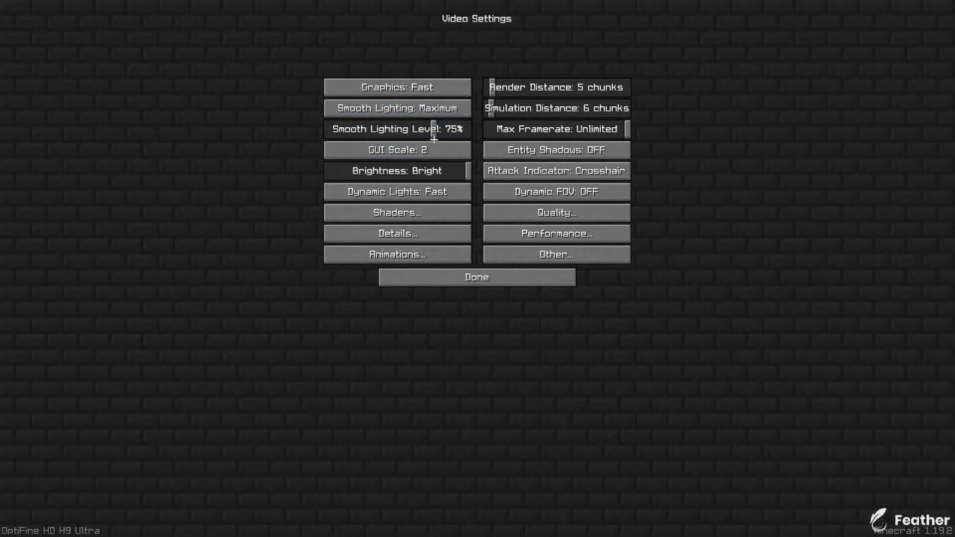
pyautogui.moveTo(433, 129)
pyautogui.mouseDown()
pyautogui.moveTo(469, 129)
pyautogui.moveTo(434, 131)
pyautogui.mouseUp()
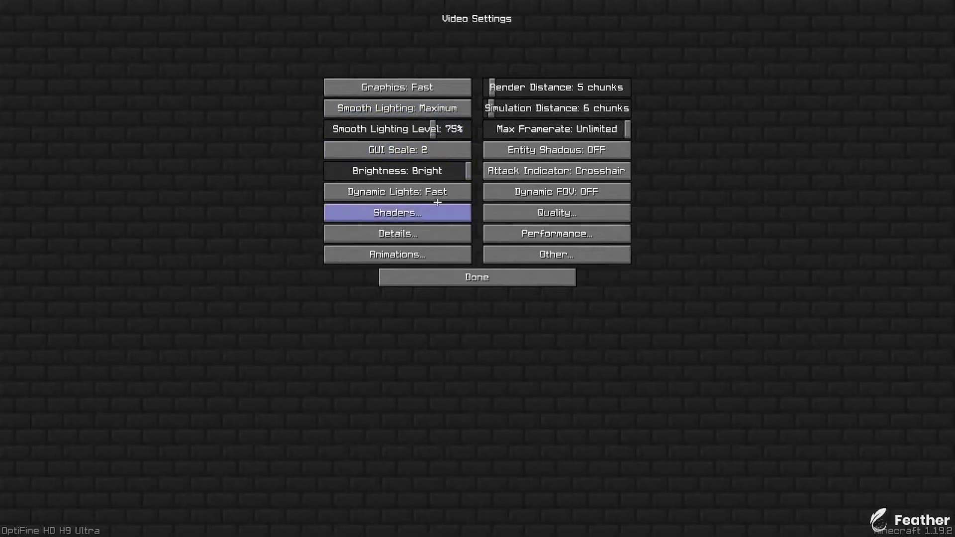
# Cycle the GUI Scale through its available sizes and return it to 2.
pyautogui.click(397, 151)
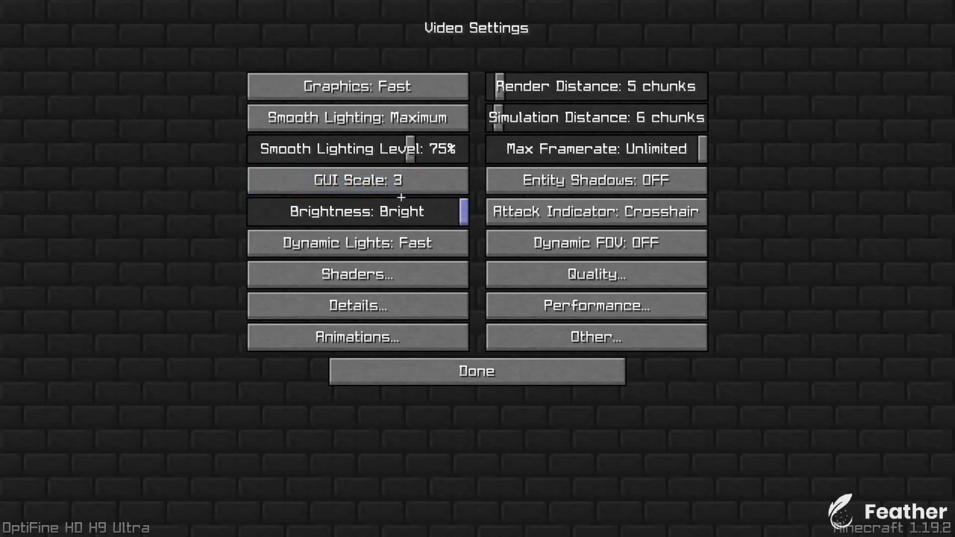
pyautogui.click(413, 185)
pyautogui.click(417, 223)
pyautogui.click(403, 218)
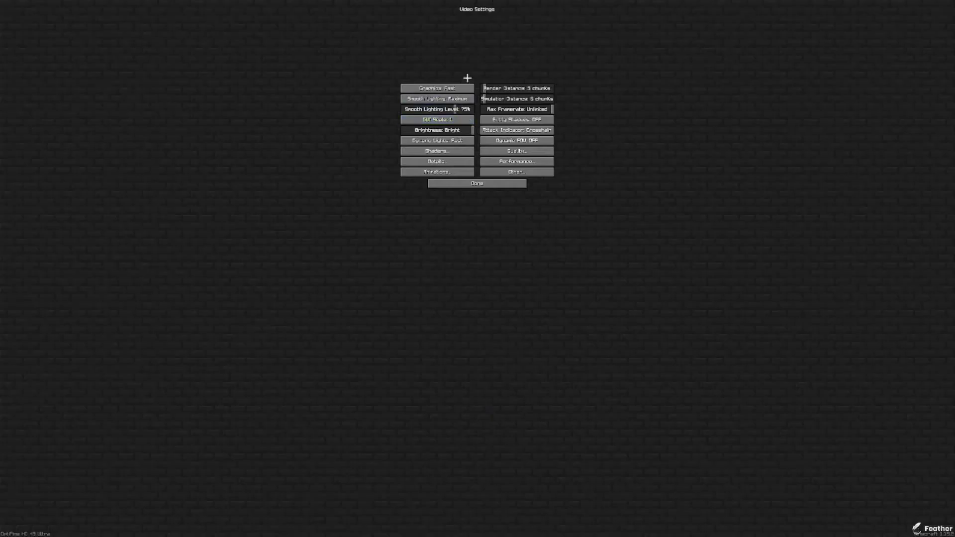
pyautogui.click(453, 119)
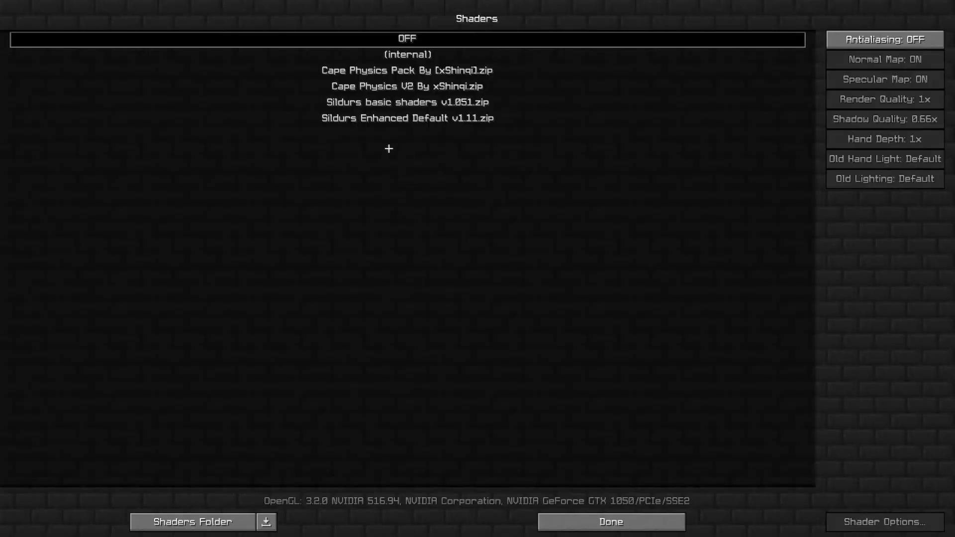
# Review the shaders list and its current selection, and return to the video settings.
pyautogui.click(400, 212)
pyautogui.click(597, 523)
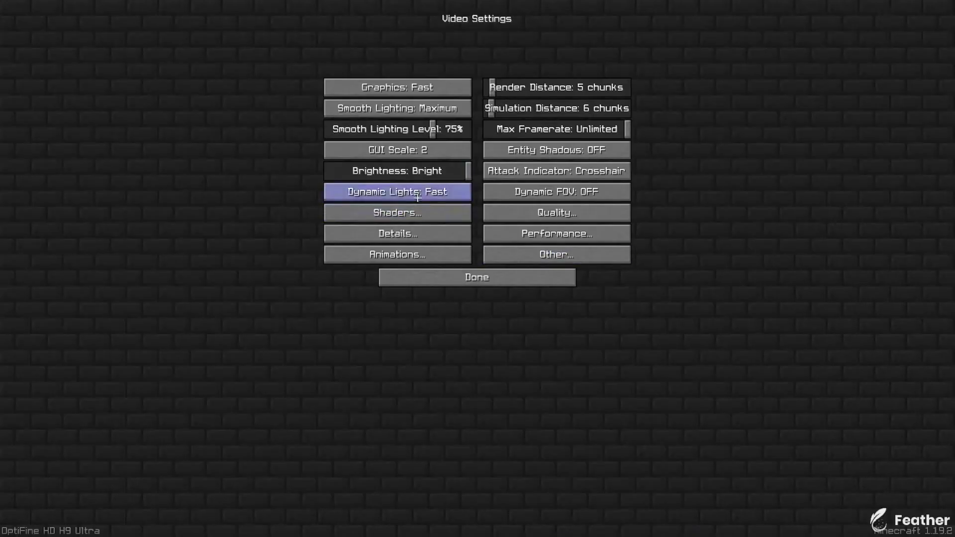
pyautogui.click(406, 214)
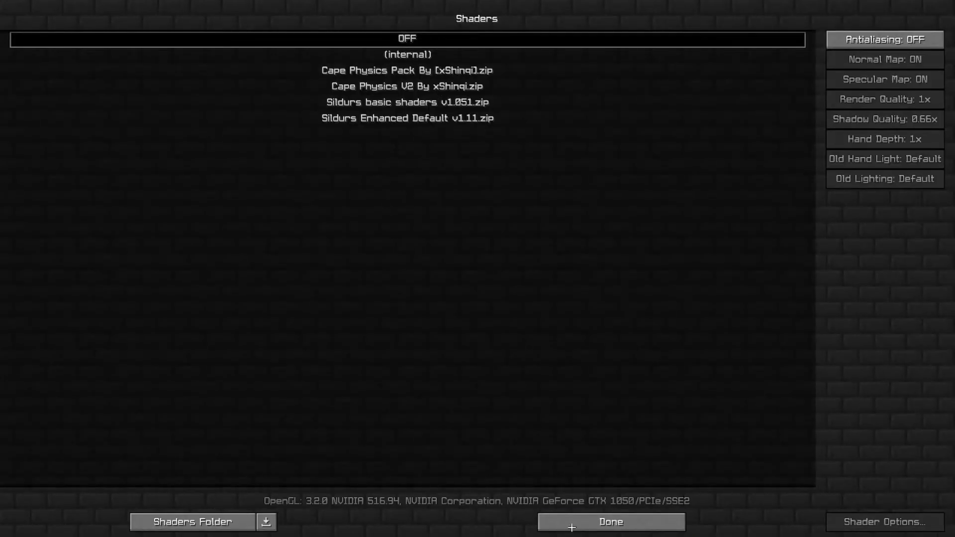
pyautogui.click(572, 527)
# Set the Entity Distance to 100% in the detail settings and return to the video settings.
pyautogui.click(398, 233)
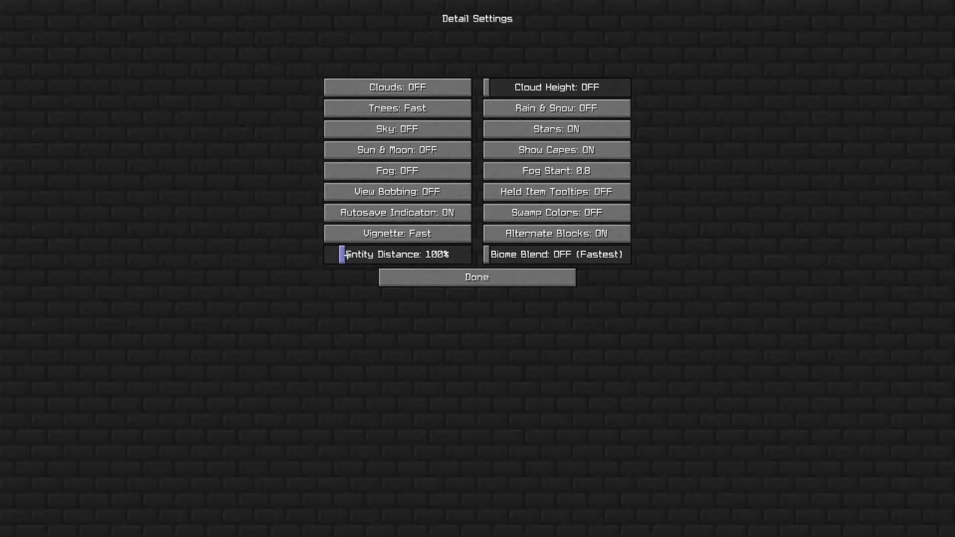
pyautogui.moveTo(338, 258)
pyautogui.mouseDown()
pyautogui.moveTo(324, 259)
pyautogui.moveTo(348, 257)
pyautogui.mouseUp()
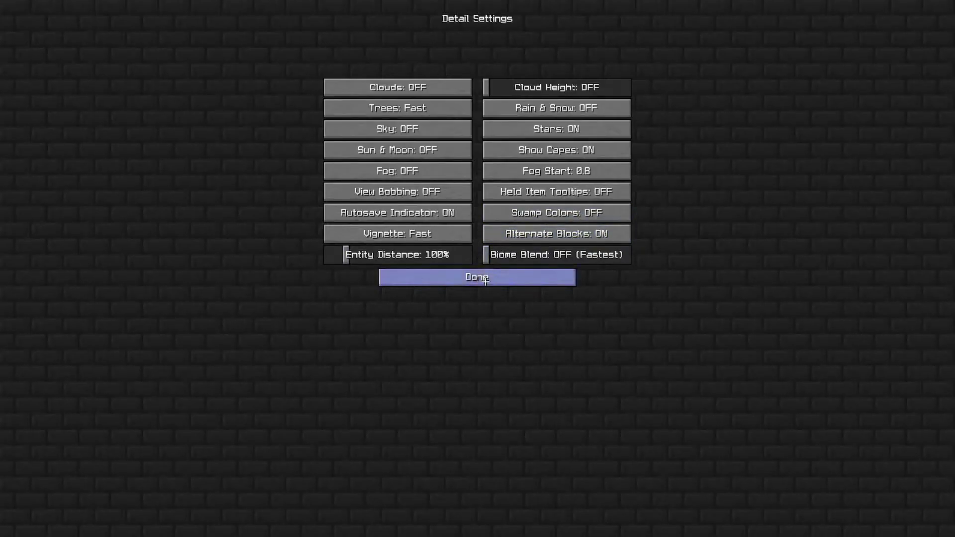
pyautogui.click(486, 280)
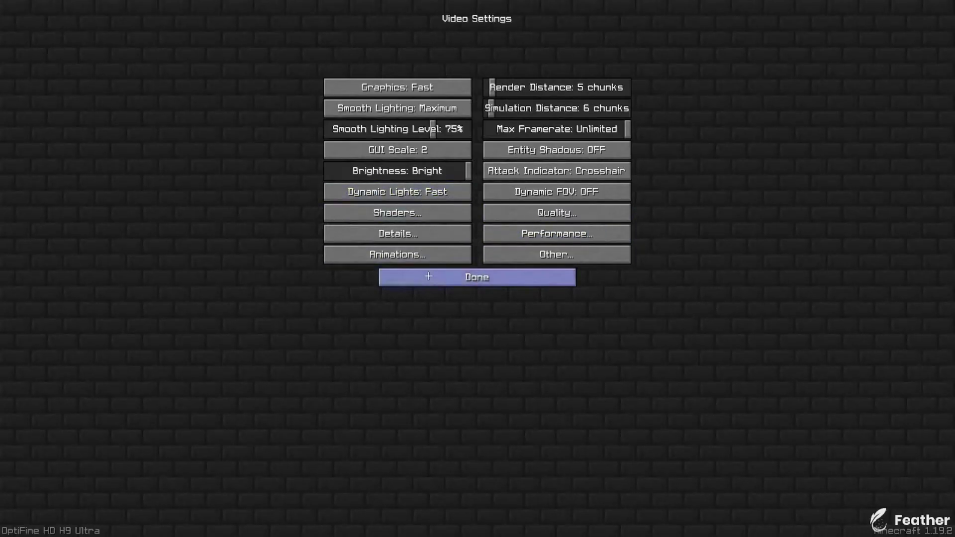
# Cycle the Particles option in the animation settings through Minimal back to Decreased and return to the video settings.
pyautogui.click(404, 254)
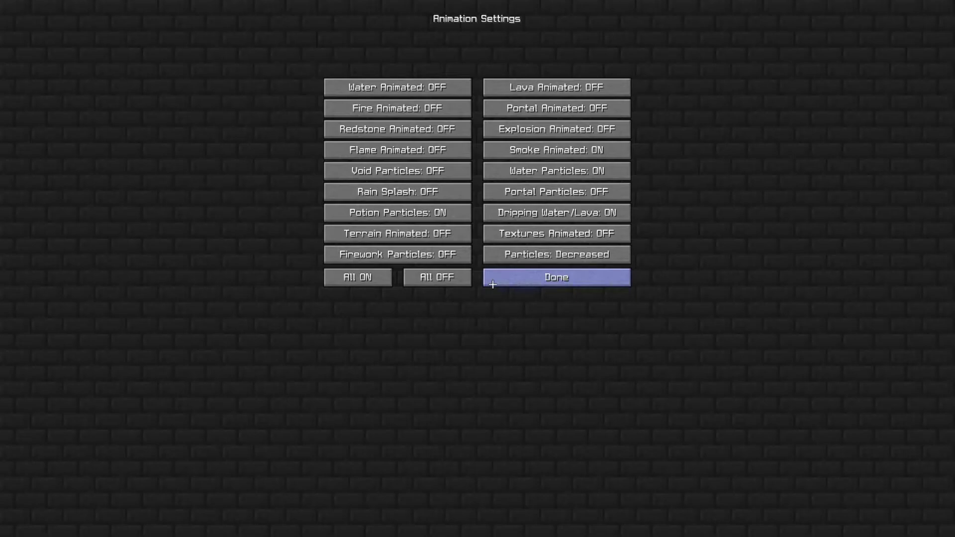
pyautogui.click(536, 256)
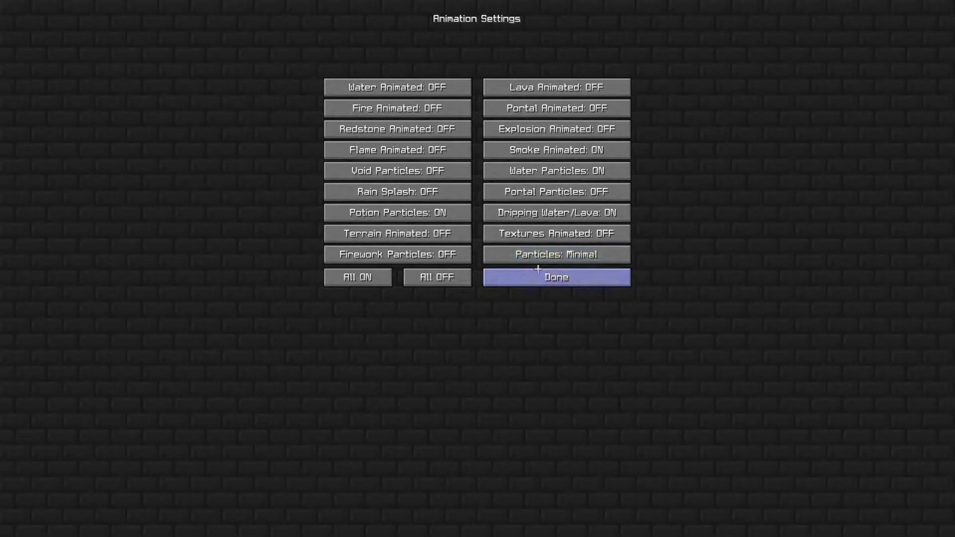
pyautogui.click(542, 256)
pyautogui.click(540, 257)
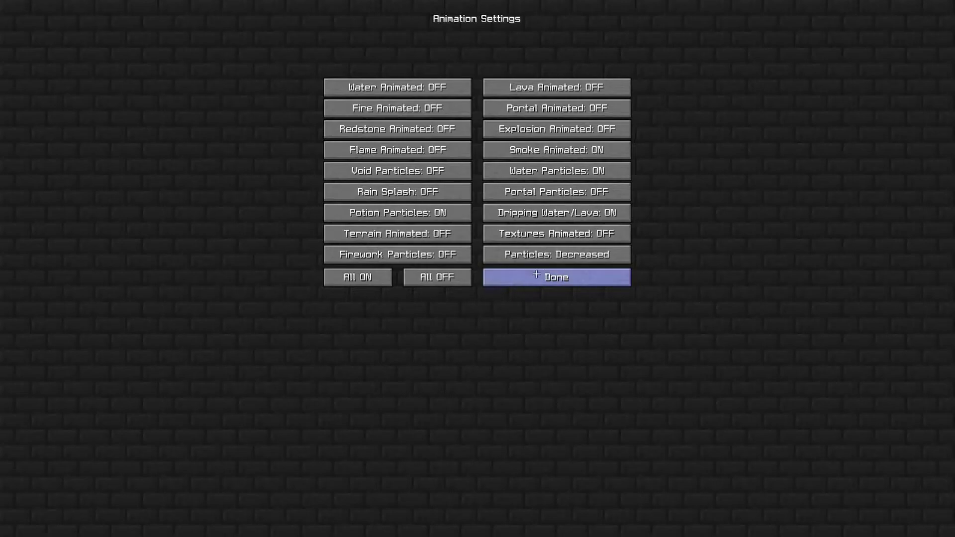
pyautogui.click(528, 274)
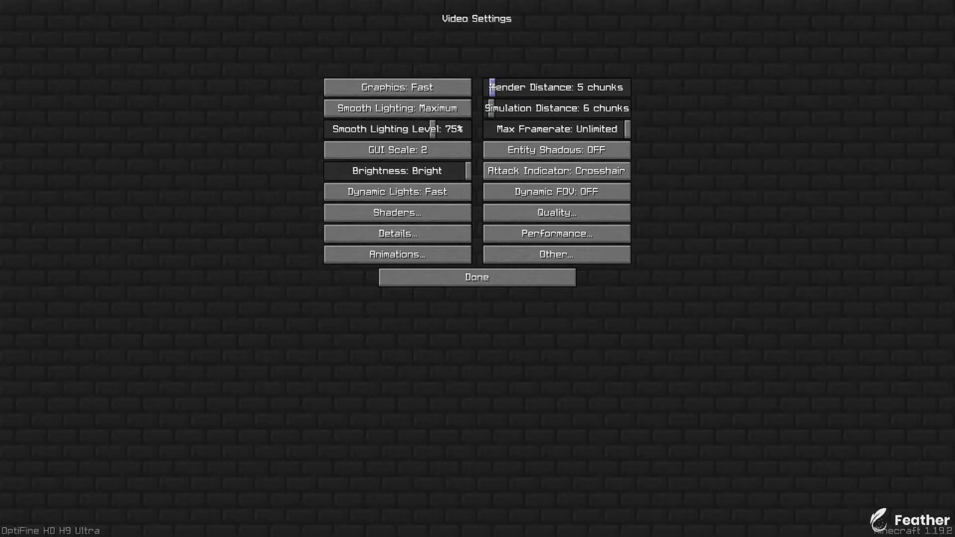
# Try lower Render Distance values and bring the distance back to 5 chunks.
pyautogui.moveTo(492, 88)
pyautogui.moveTo(492, 88); pyautogui.dragTo(490, 88)
pyautogui.click(487, 89)
pyautogui.moveTo(487, 89); pyautogui.dragTo(494, 90)
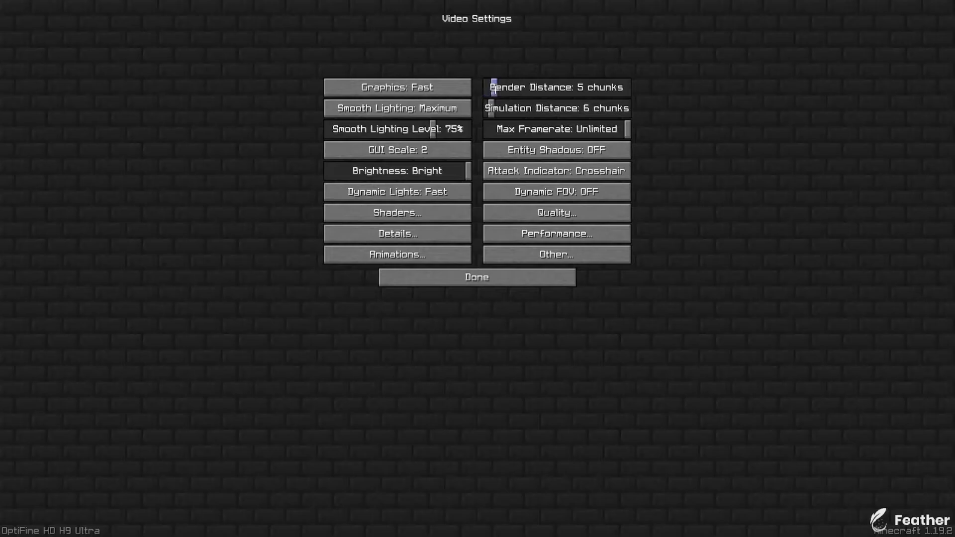
# Review the quality settings, including mipmaps, antialiasing and custom textures, and return to the video settings.
pyautogui.click(567, 213)
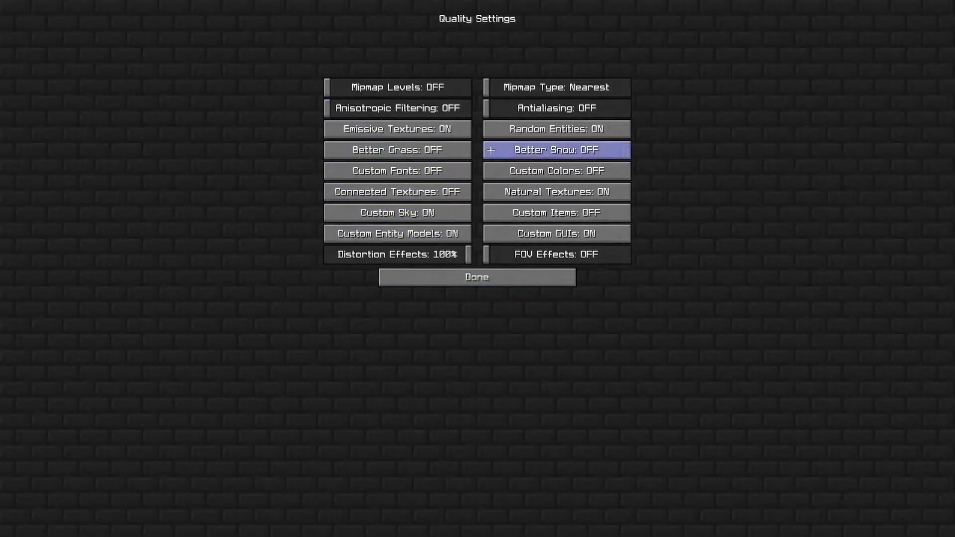
pyautogui.click(544, 280)
# Cycle the Chunk Builder option in the performance settings through its modes, ending on Threaded, and return to the video settings.
pyautogui.click(548, 235)
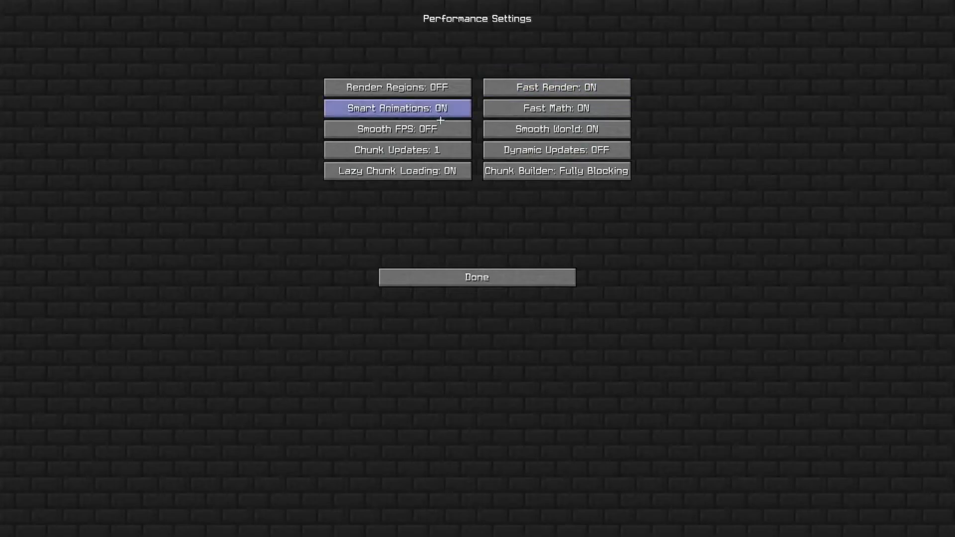
pyautogui.click(537, 177)
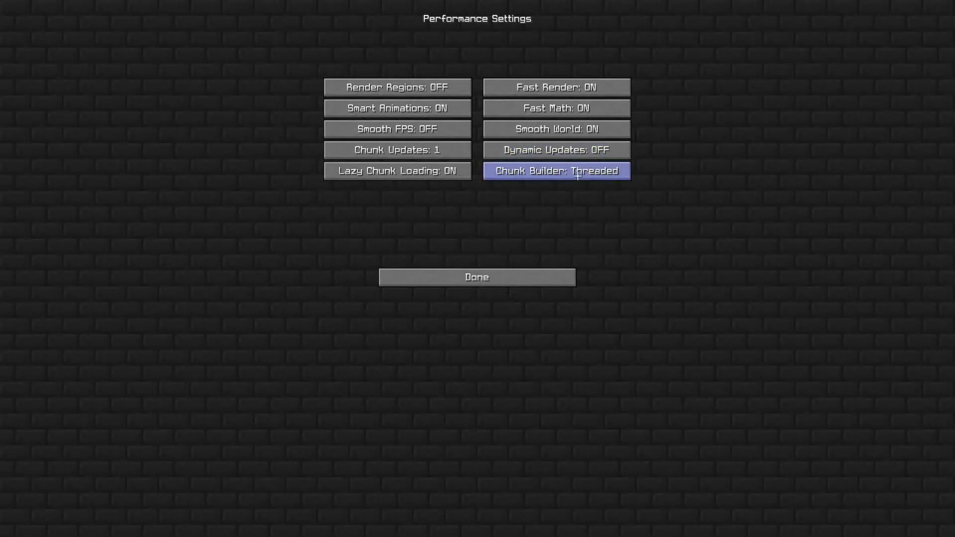
pyautogui.moveTo(575, 172)
pyautogui.click(592, 173)
pyautogui.click(609, 172)
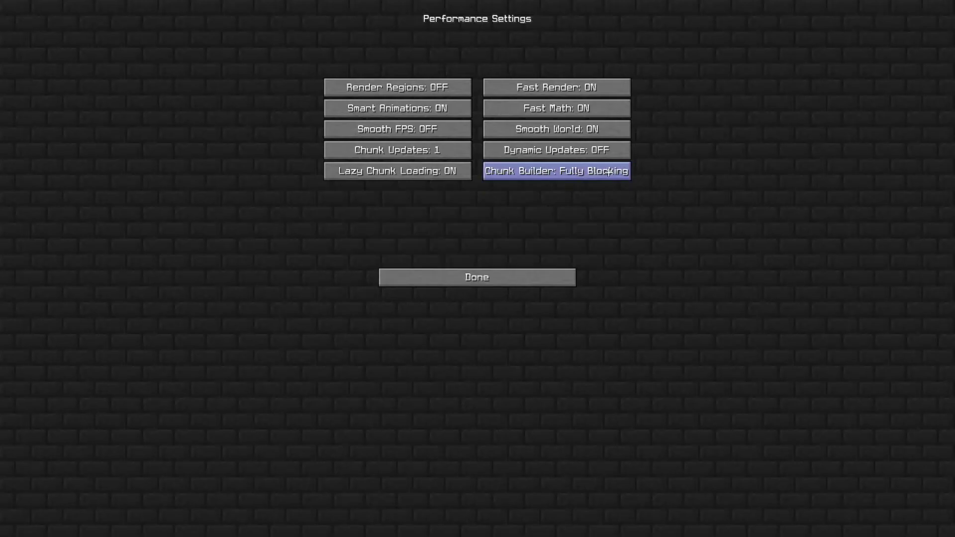
pyautogui.click(573, 171)
pyautogui.click(477, 277)
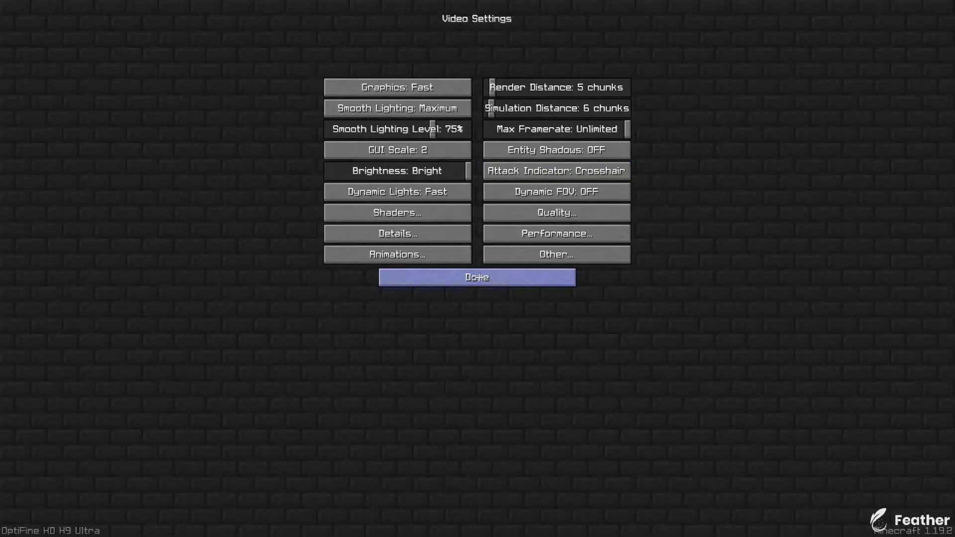
# Review the other video settings, such as Show FPS and Fullscreen Mode, and return to the general options.
pyautogui.click(521, 259)
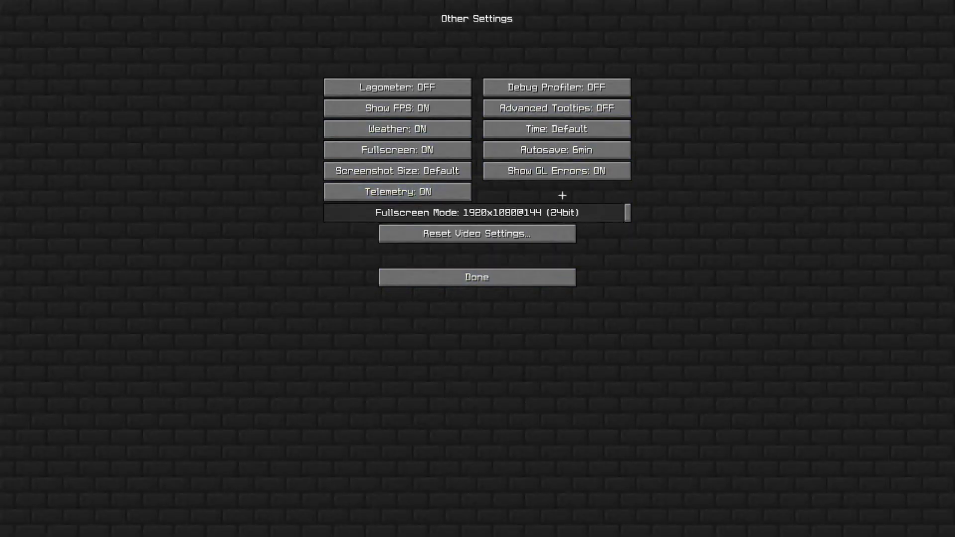
pyautogui.click(500, 275)
pyautogui.click(455, 277)
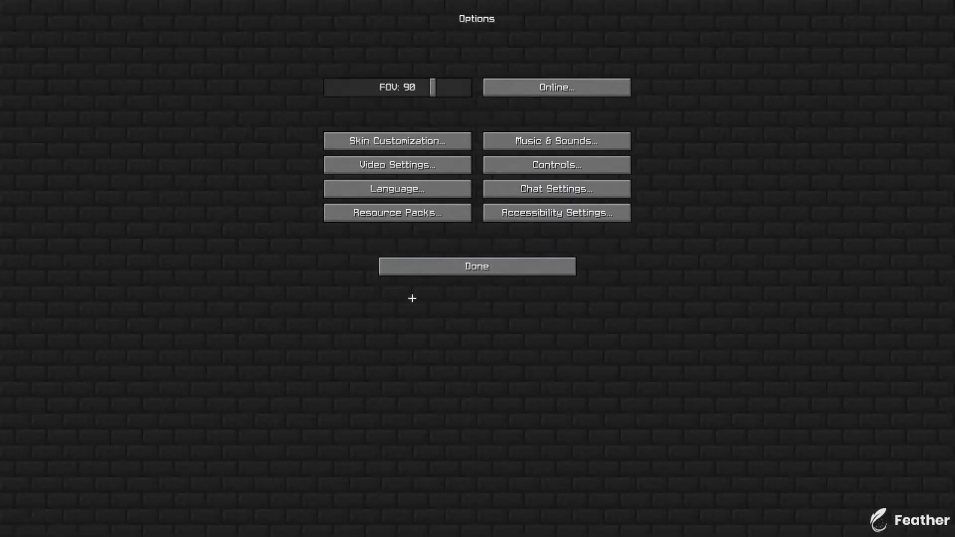
# Leave the options, join the third server in the multiplayer list and walk forward through its lobby.
pyautogui.click(420, 269)
pyautogui.click(121, 254)
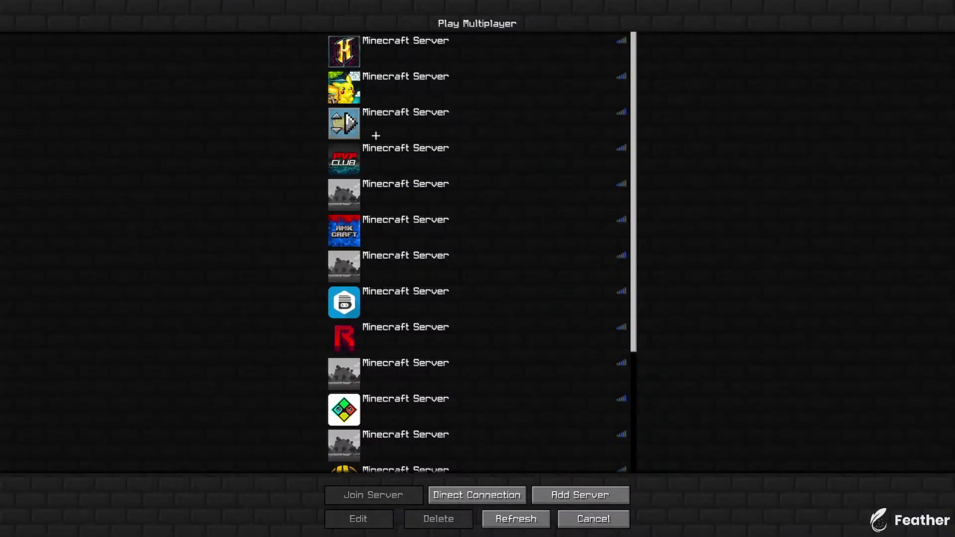
pyautogui.click(384, 144)
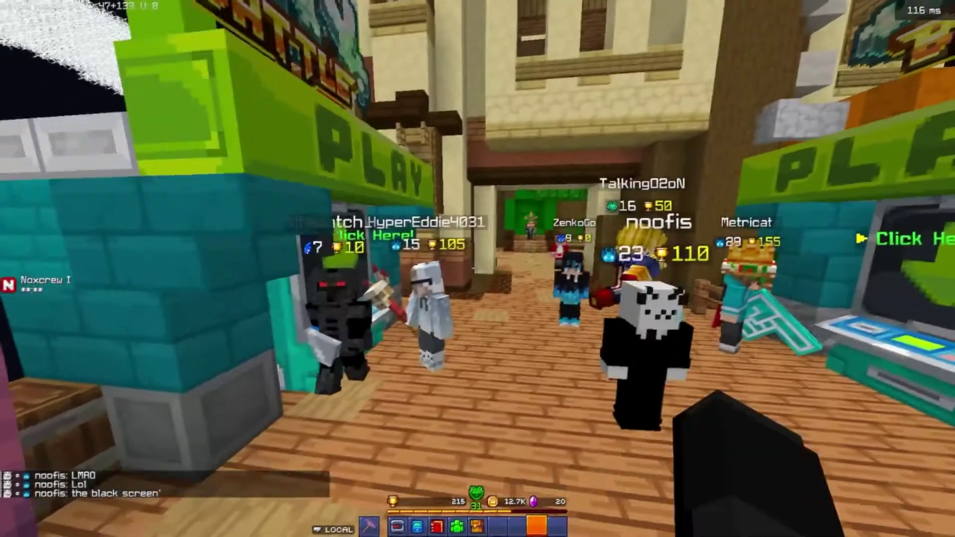
pyautogui.press('w')
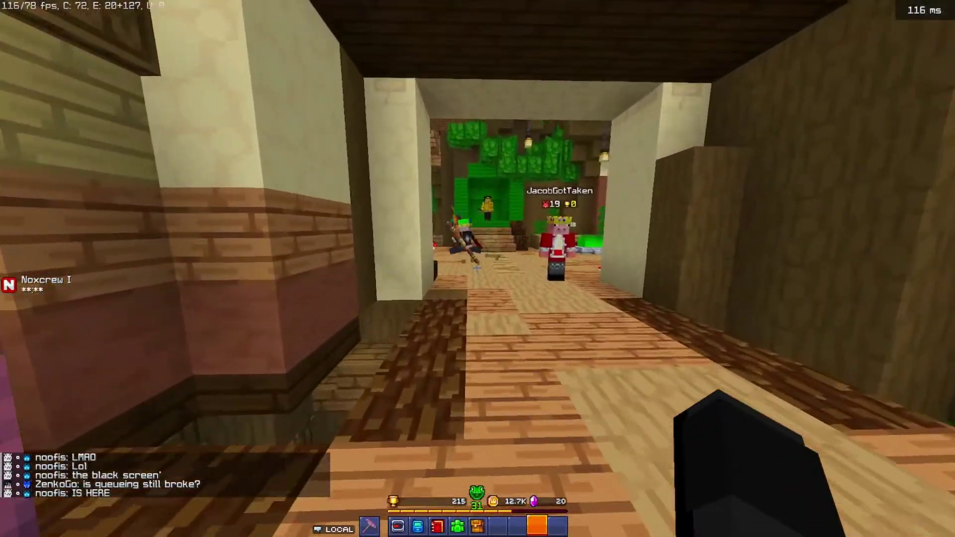
# Search the Feather mod menu for "boss" to view the Boss Bar mod, and clear the search.
pyautogui.press('Shift_R')
pyautogui.click(493, 274)
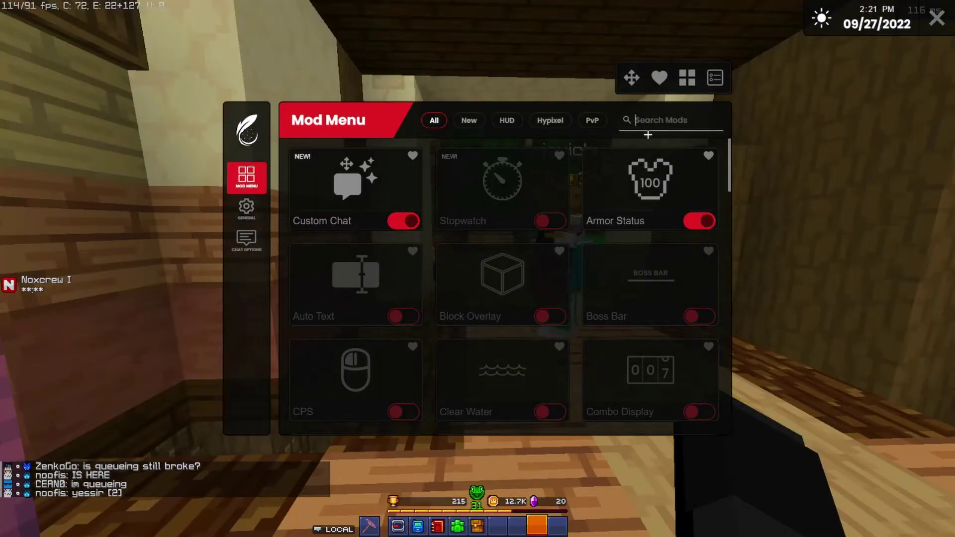
pyautogui.write('boss')
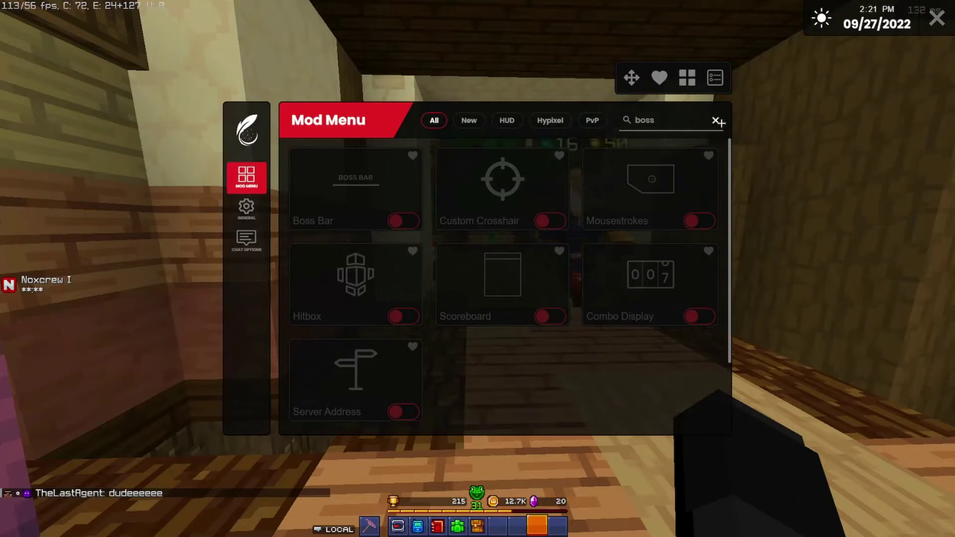
pyautogui.click(715, 120)
# Find the Scoreboard mod by searching for "score", enable it and return to the game.
pyautogui.click(681, 124)
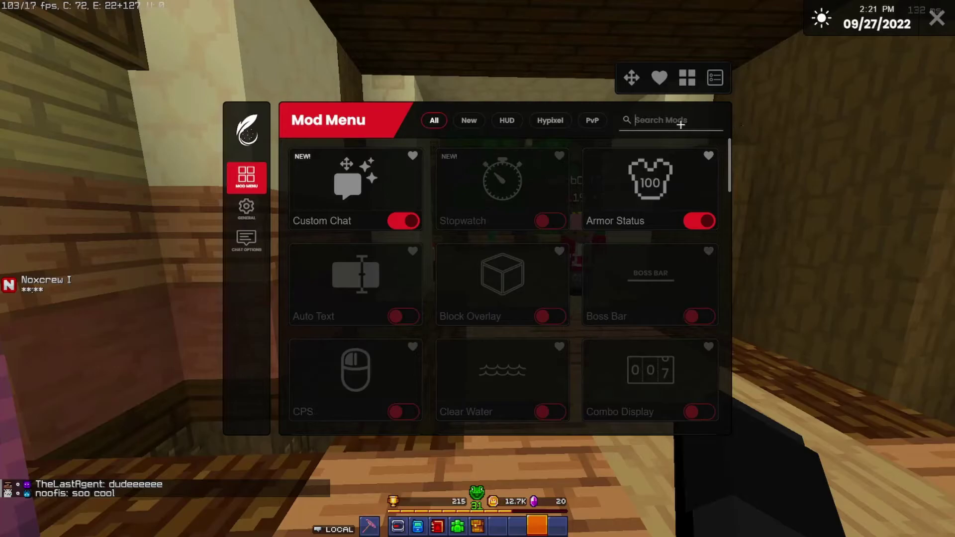
pyautogui.write('score')
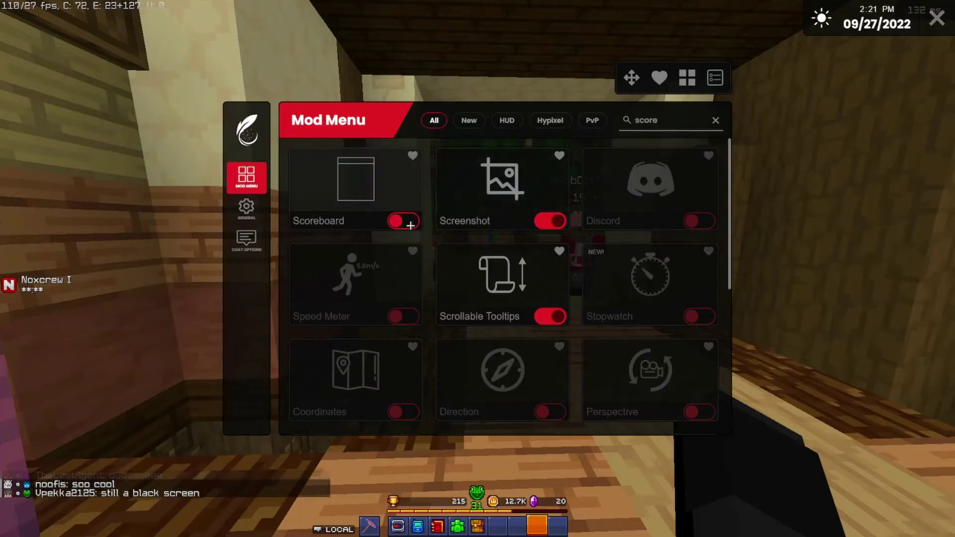
pyautogui.click(404, 221)
pyautogui.press('Escape')
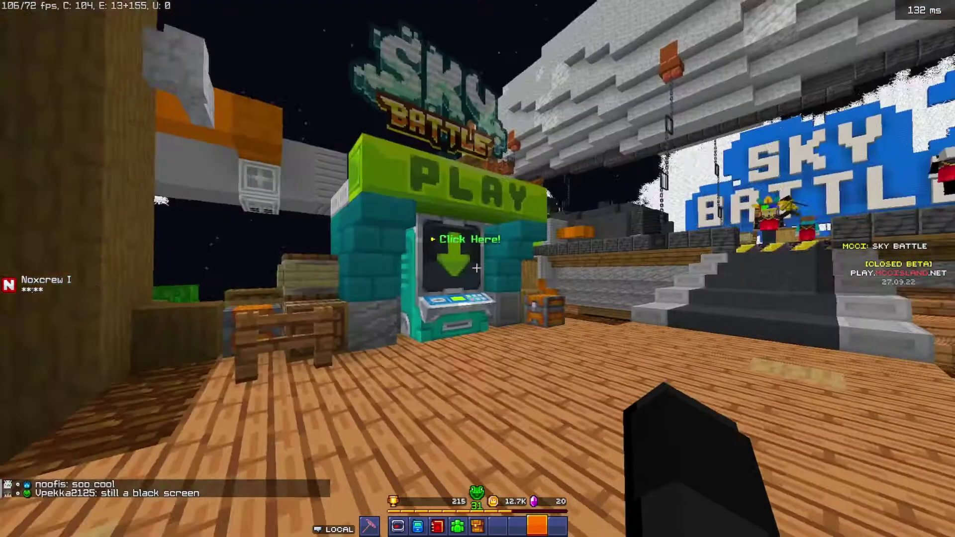
# Walk up the Sky Battle stairs and around the platform to examine the frame rate and scoreboard in play.
pyautogui.press('w')
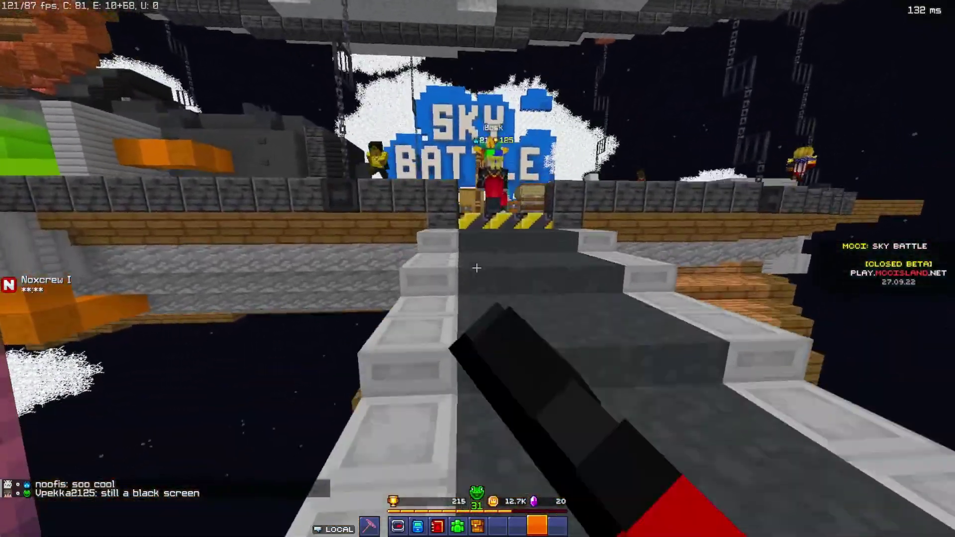
pyautogui.press('w')
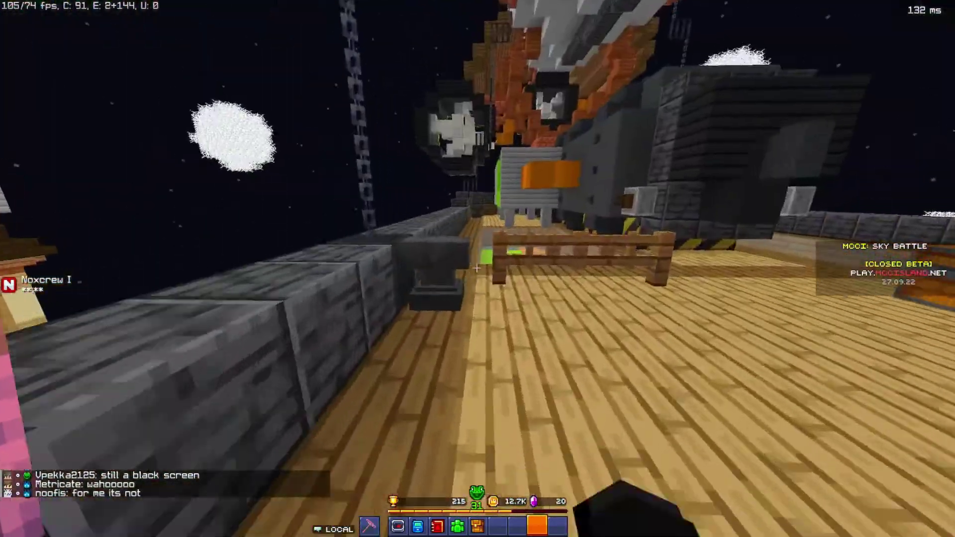
pyautogui.press('w')
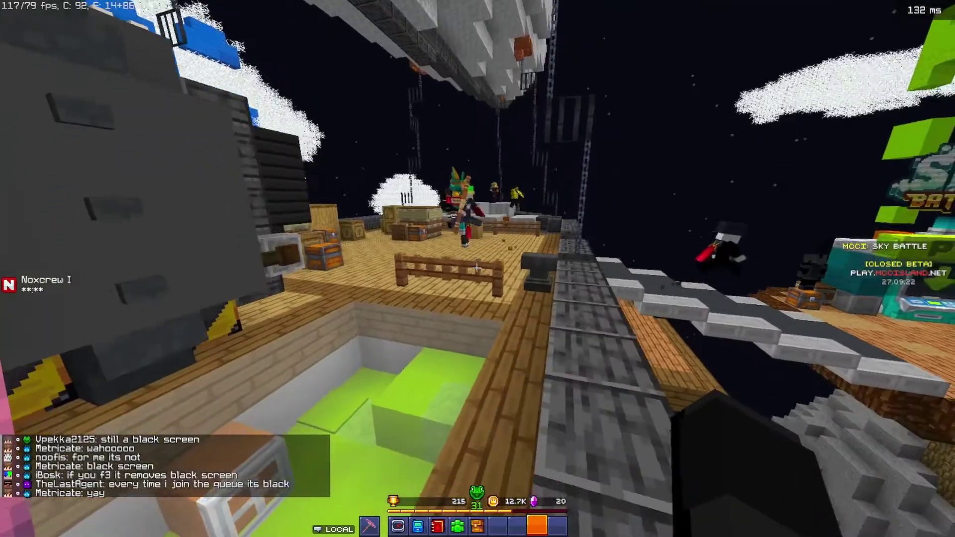
pyautogui.press('w')
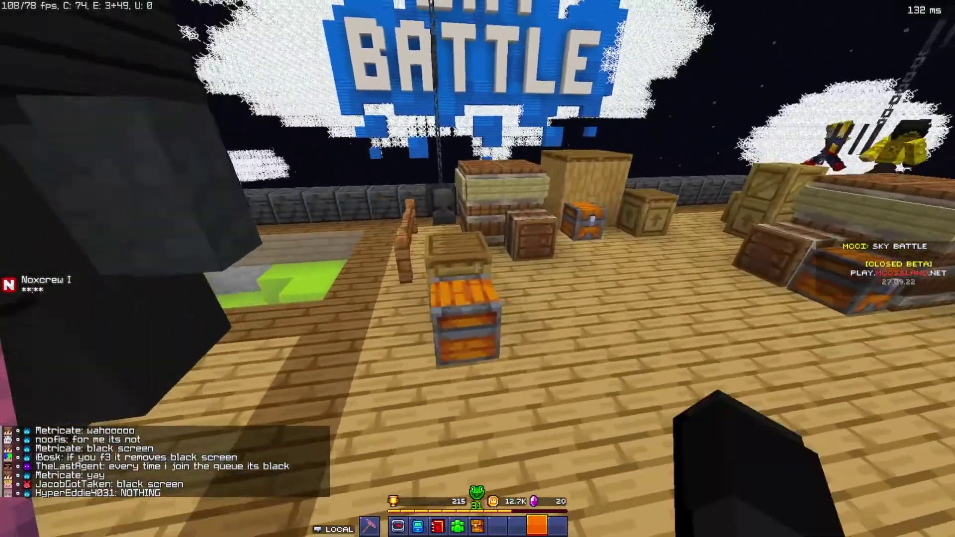
# Check the Scoreboard mod in the Feather mod menu and return to the game.
pyautogui.press('Shift_R')
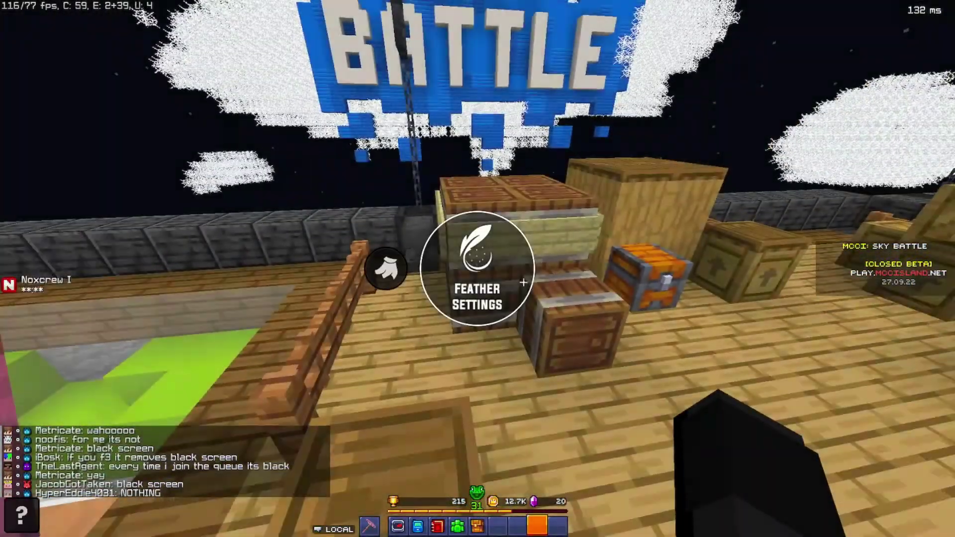
pyautogui.click(481, 261)
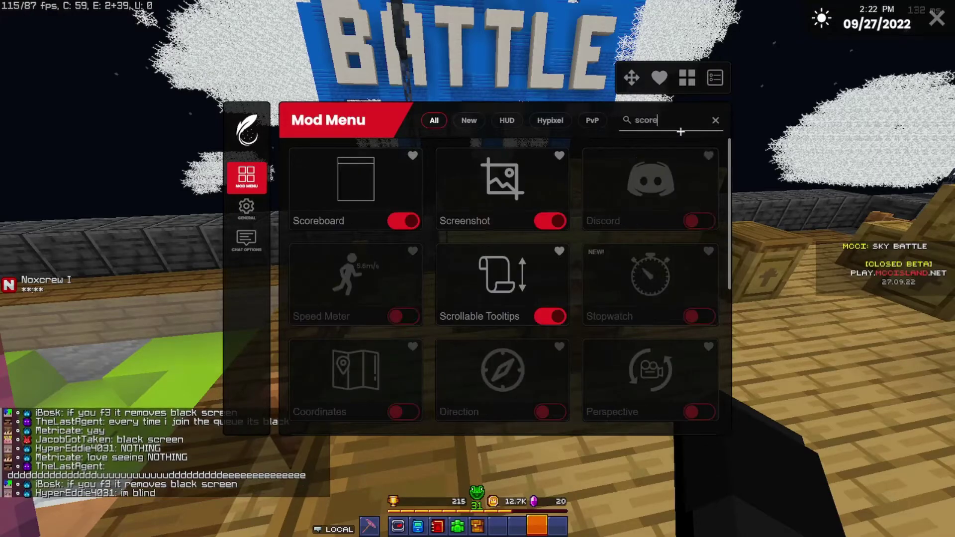
pyautogui.press('Escape')
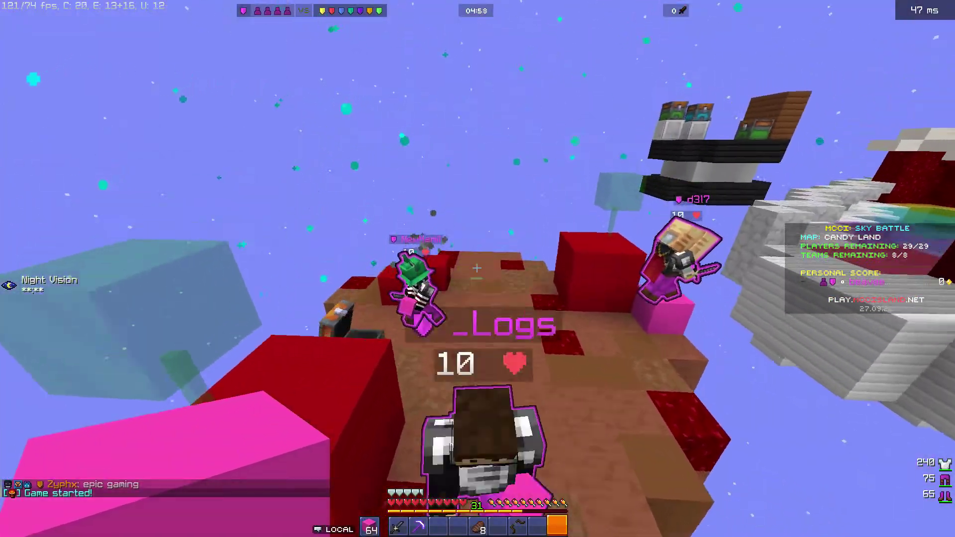
# Find the Scoreboard mod by searching for "score", review its number and color settings, and disable the mod.
pyautogui.press('Shift_R')
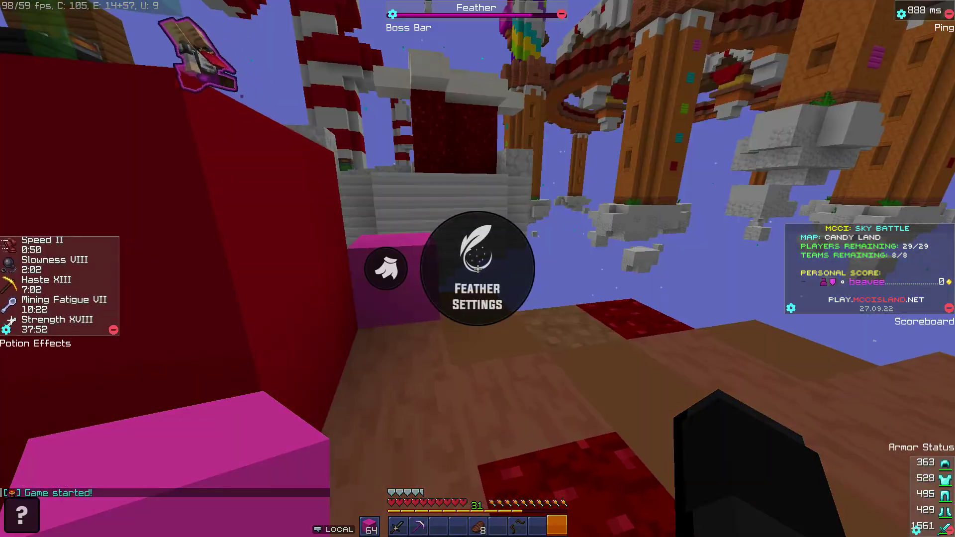
pyautogui.click(485, 270)
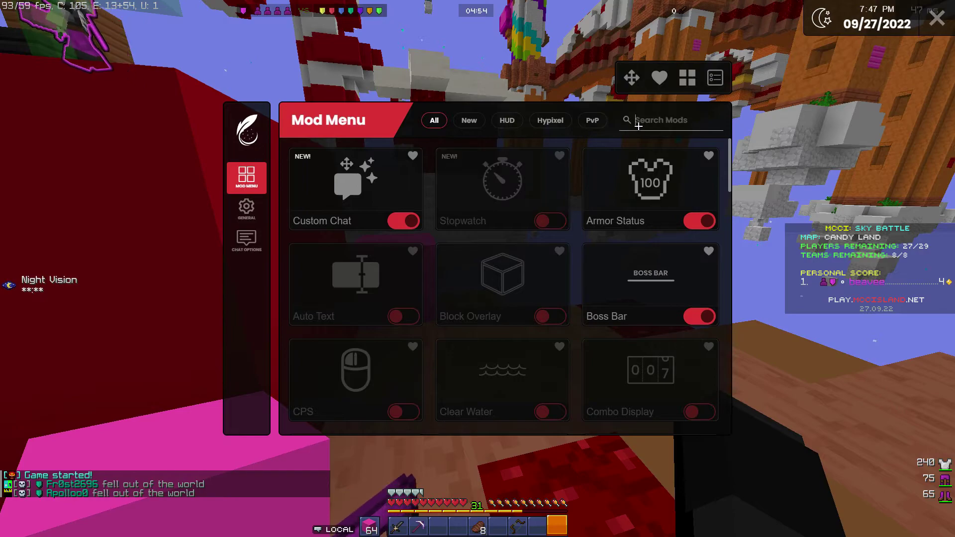
pyautogui.write('score')
pyautogui.click(384, 220)
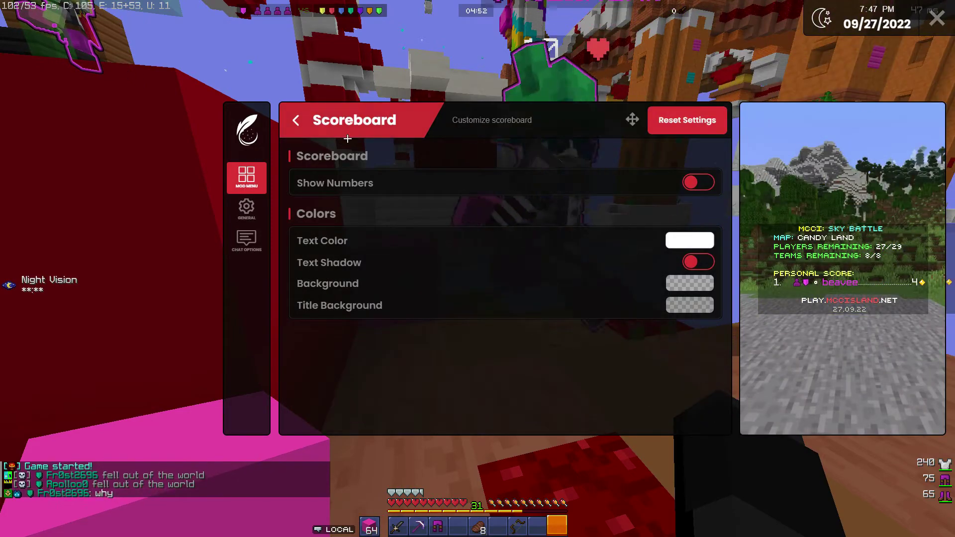
pyautogui.click(295, 120)
pyautogui.click(359, 209)
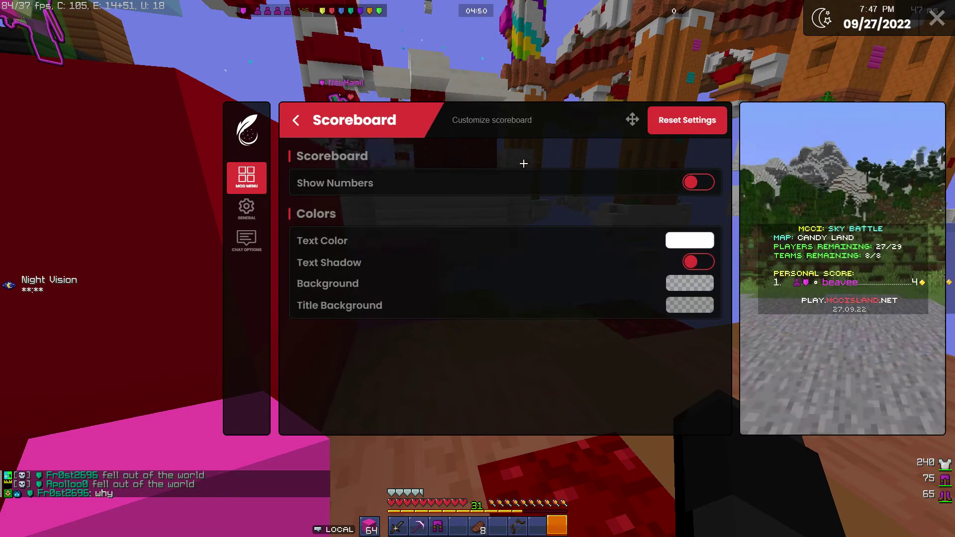
pyautogui.click(293, 121)
pyautogui.click(403, 220)
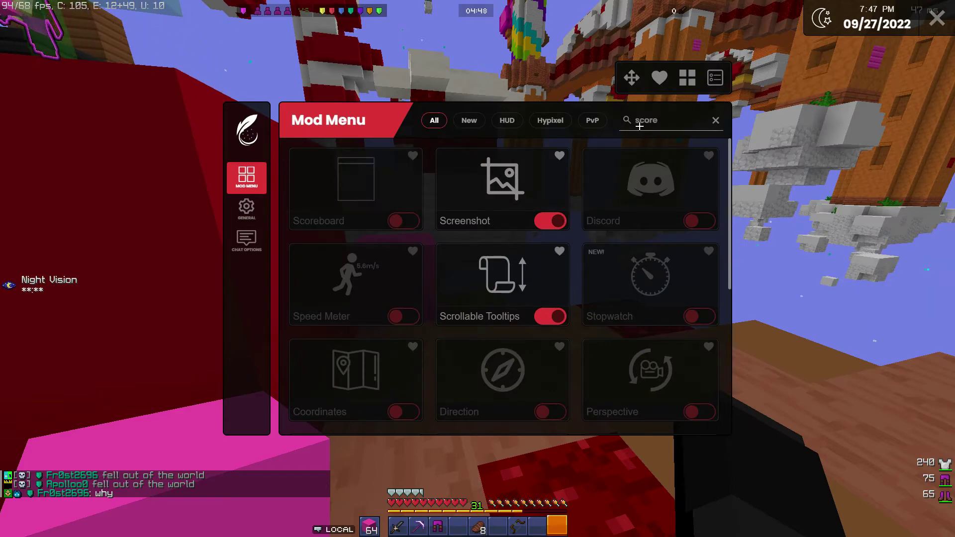
# Replace the mod search with "boss", disable the Boss Bar mod and close the mod menu.
pyautogui.click(711, 121)
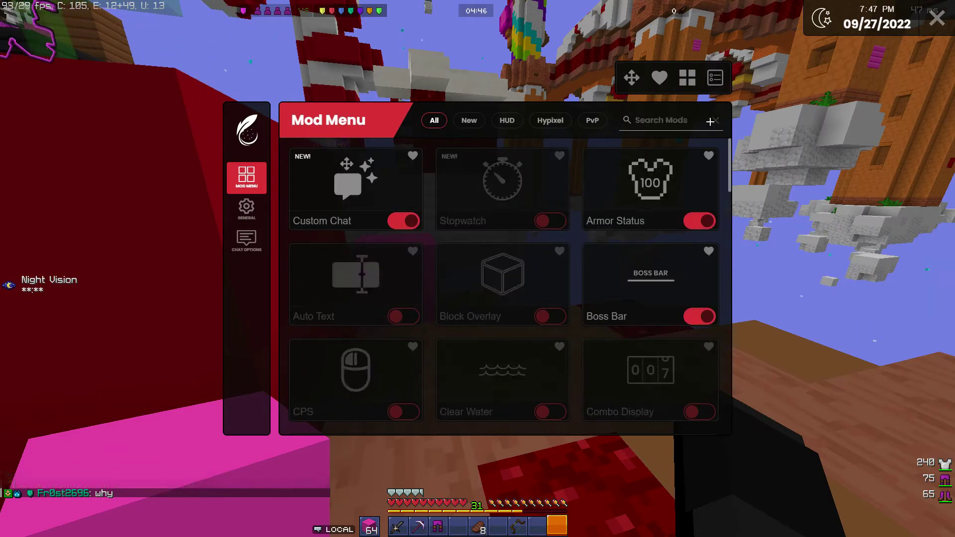
pyautogui.click(631, 122)
pyautogui.write('boss')
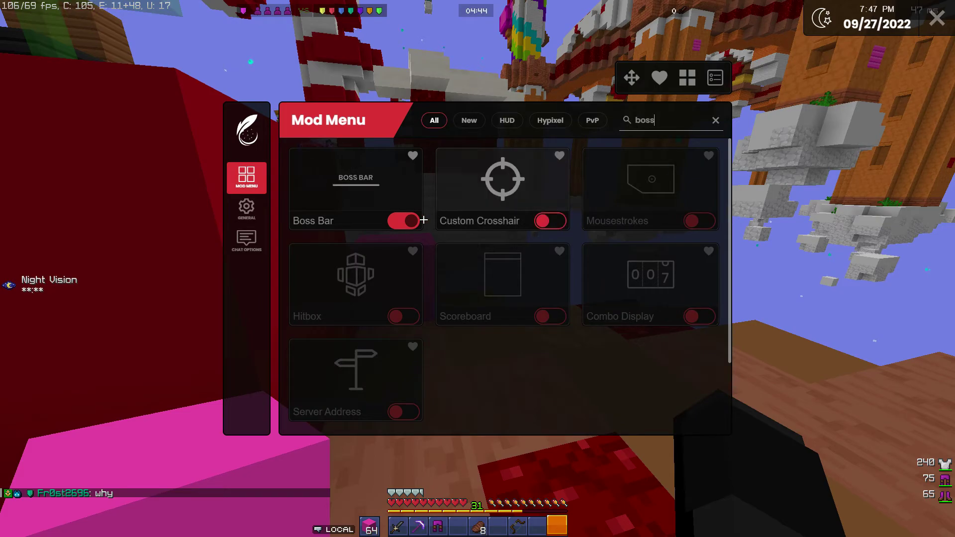
pyautogui.click(404, 220)
pyautogui.press('Escape')
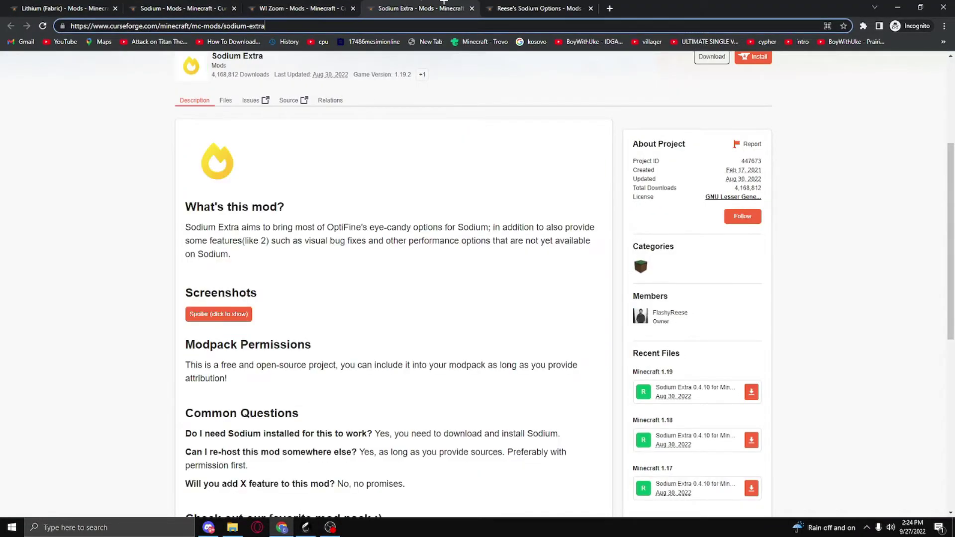
# Look through the open CurseForge pages, including Sodium Extra and WI Zoom, and end on the Lithium (Fabric) page.
pyautogui.hotkey('ctrl', 'Tab')
pyautogui.hotkey('ctrl', 'Tab')
pyautogui.hotkey('ctrl', 'Tab')
pyautogui.hotkey('ctrl', 'Tab')
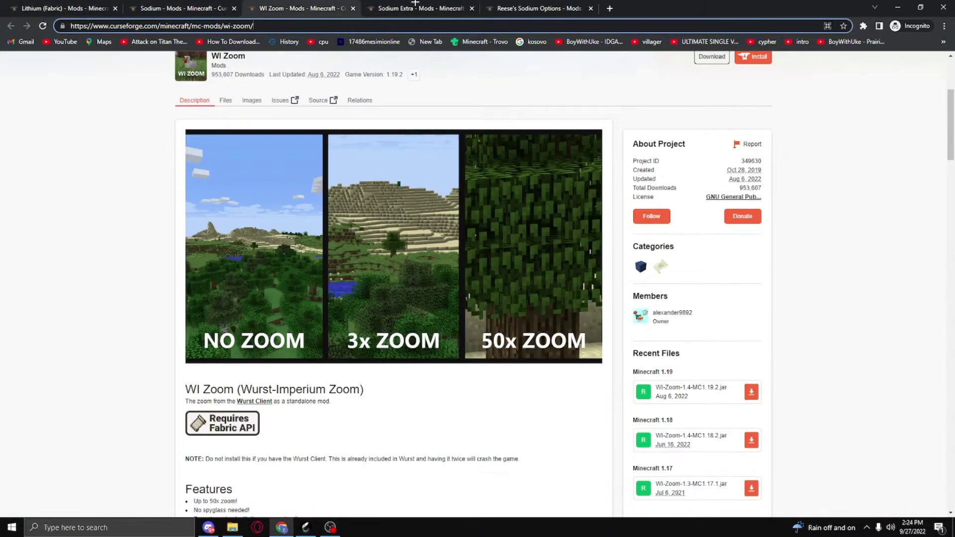
pyautogui.hotkey('ctrl', 'Tab')
pyautogui.hotkey('ctrl', 'Tab')
pyautogui.hotkey('ctrl', 'Tab')
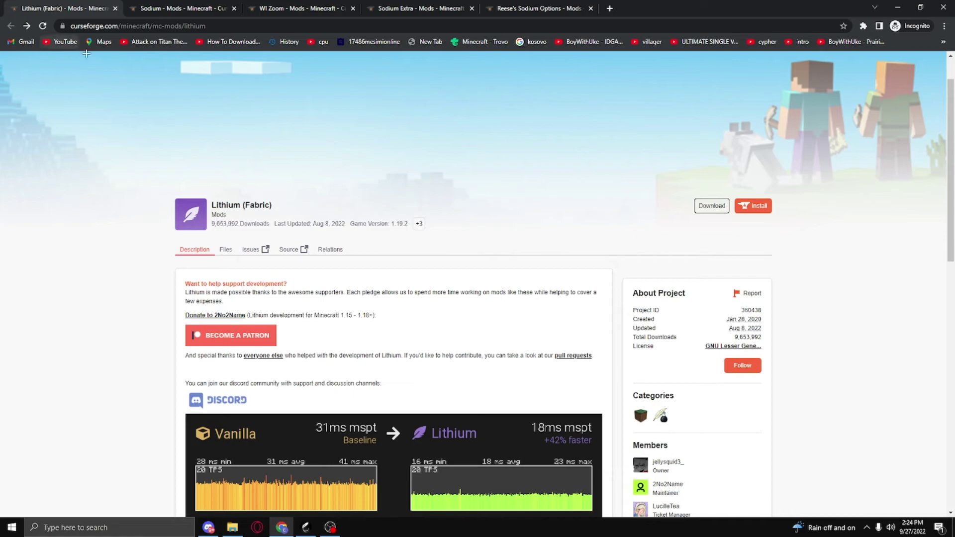
# Download the Lithium mc1.19.2-0.8.3 main file and the Sodium mod file for Minecraft 1.19.2 from CurseForge.
pyautogui.click(226, 250)
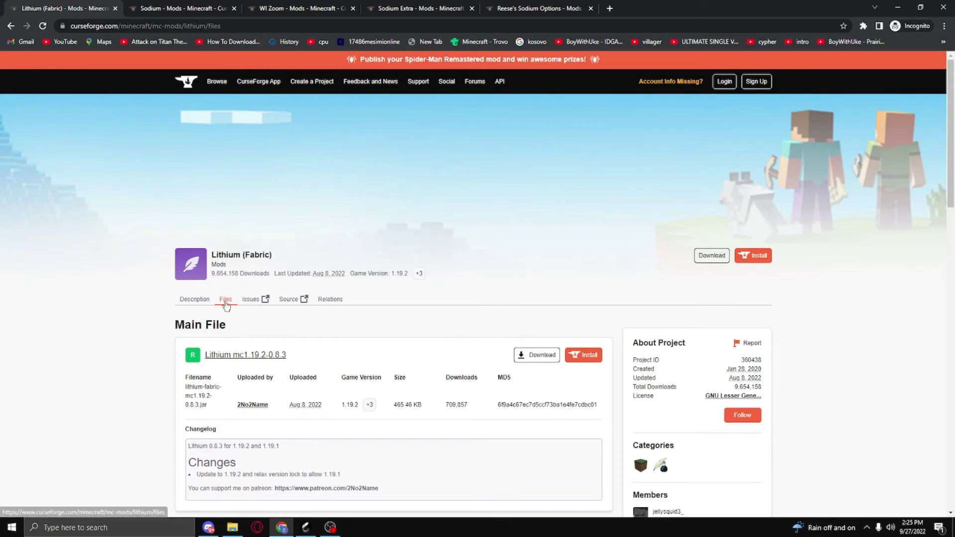
pyautogui.click(537, 355)
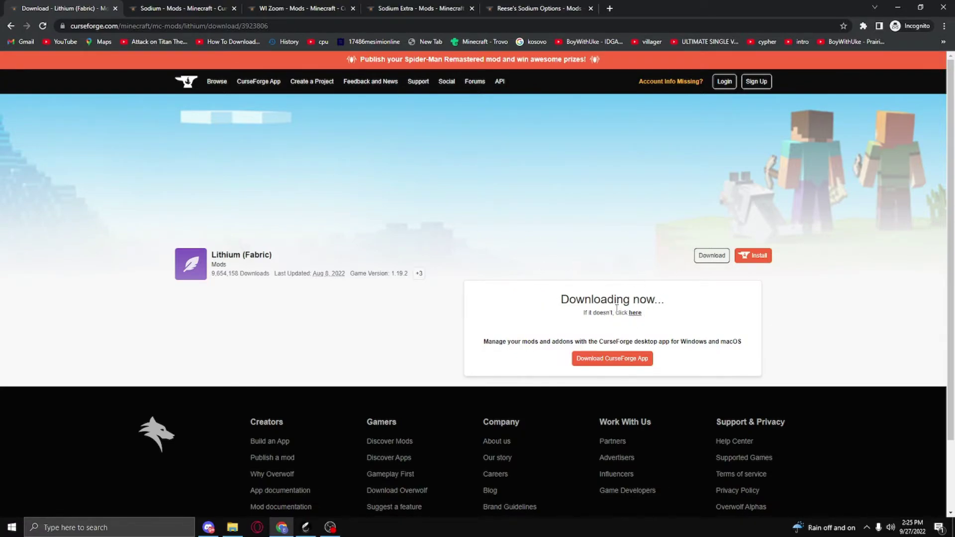
pyautogui.click(205, 3)
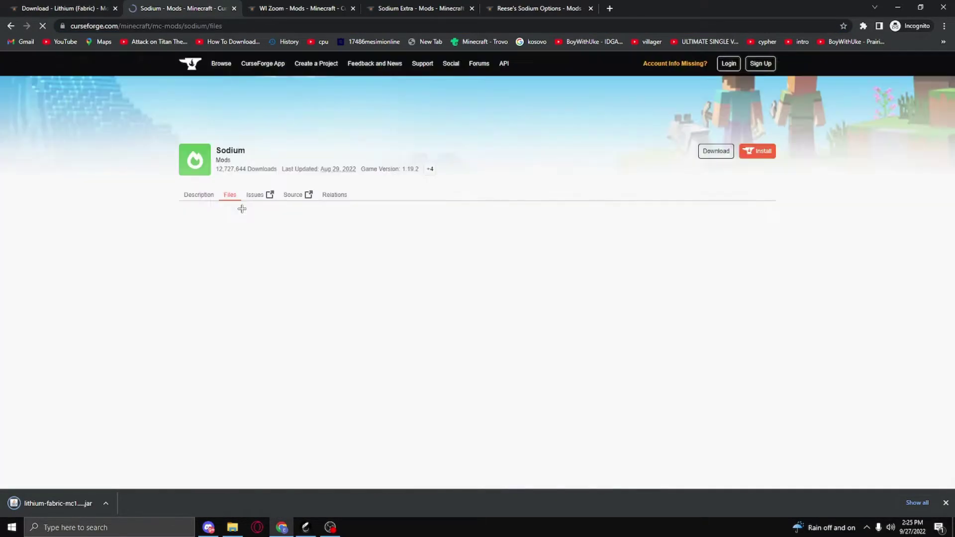
# Download WI-Zoom-1.4-MC1.19.2.jar and the main Sodium Extra file from their CurseForge file pages.
pyautogui.hotkey('ctrl', 'Tab')
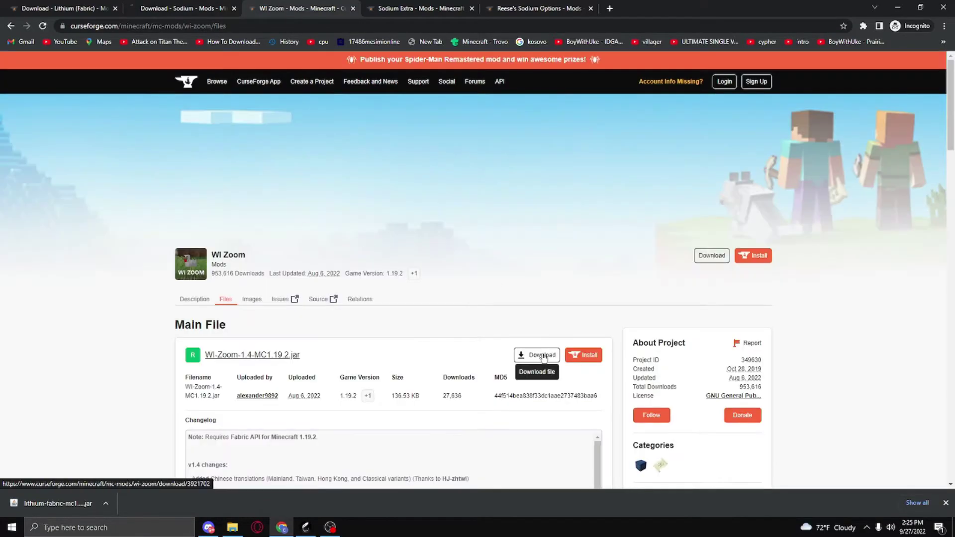
pyautogui.click(542, 356)
pyautogui.hotkey('ctrl', 'Tab')
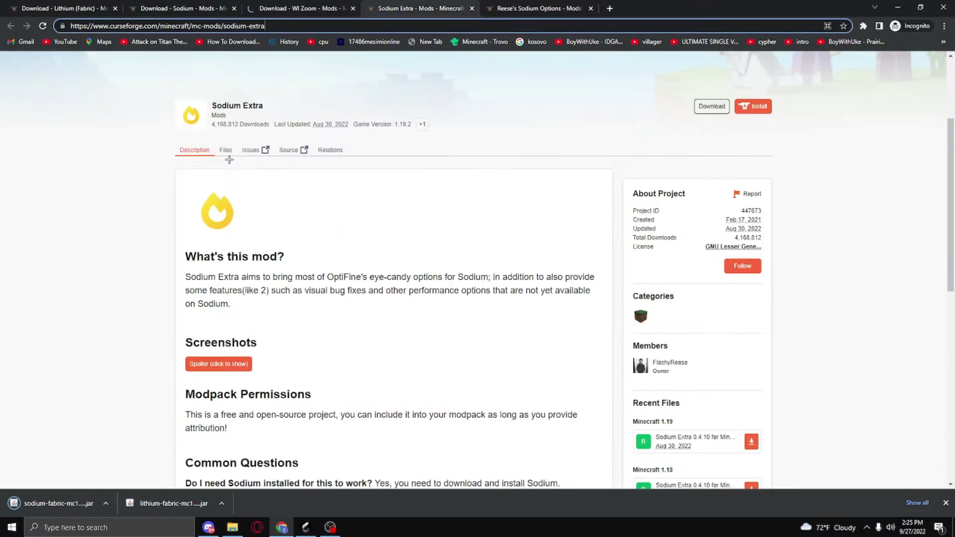
pyautogui.click(227, 155)
pyautogui.click(537, 354)
# Download the main Reese's Sodium Options file and check the Sodium Extra download page.
pyautogui.hotkey('ctrl', 'Tab')
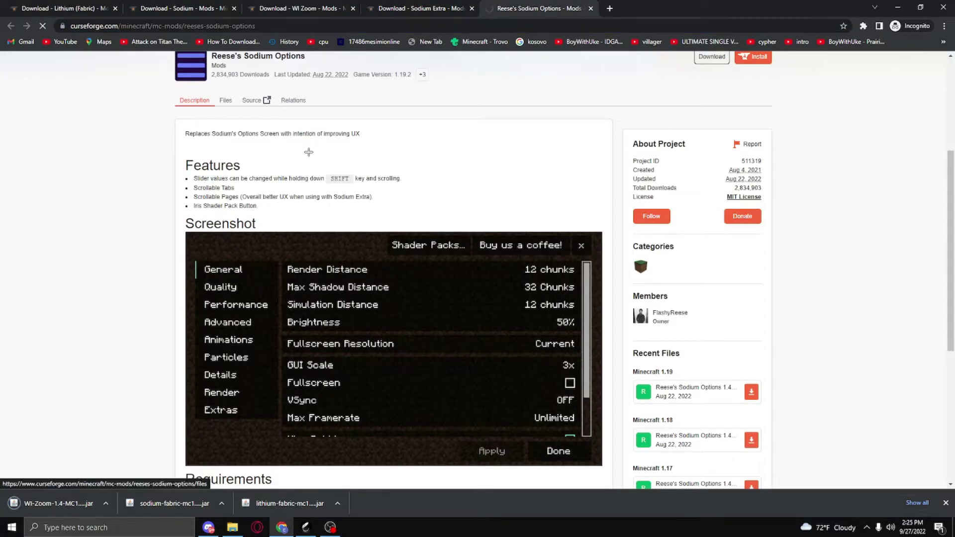
pyautogui.click(225, 100)
pyautogui.click(535, 354)
pyautogui.click(398, 8)
pyautogui.click(494, 7)
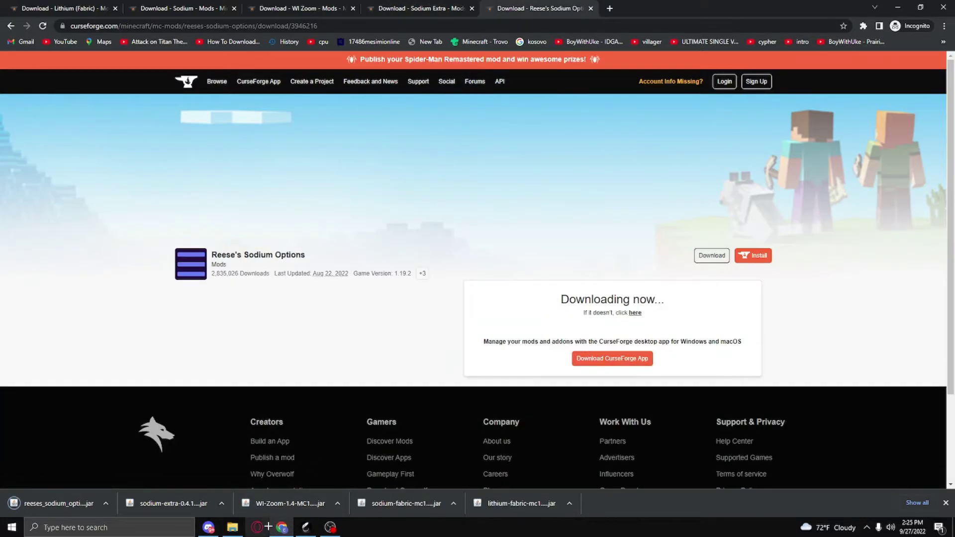
# Cut the five newly downloaded mod .jar files from the Downloads folder in File Explorer.
pyautogui.click(306, 527)
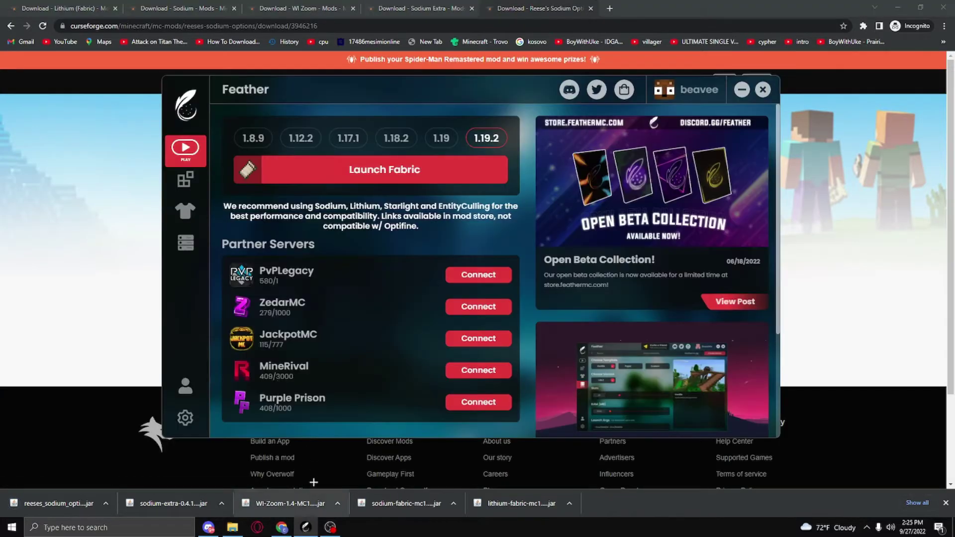
pyautogui.click(233, 528)
pyautogui.click(317, 336)
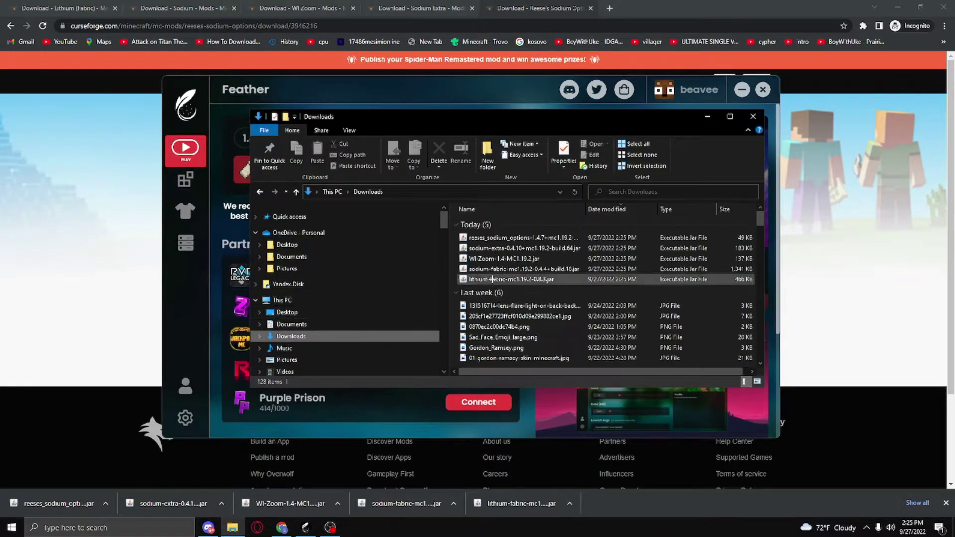
pyautogui.moveTo(460, 278); pyautogui.dragTo(465, 238)
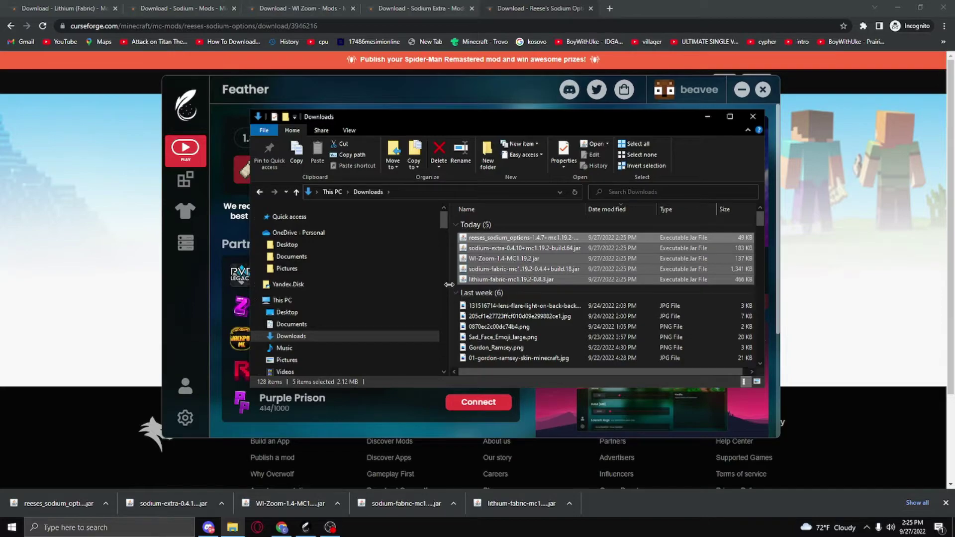
pyautogui.rightClick(483, 250)
pyautogui.click(453, 285)
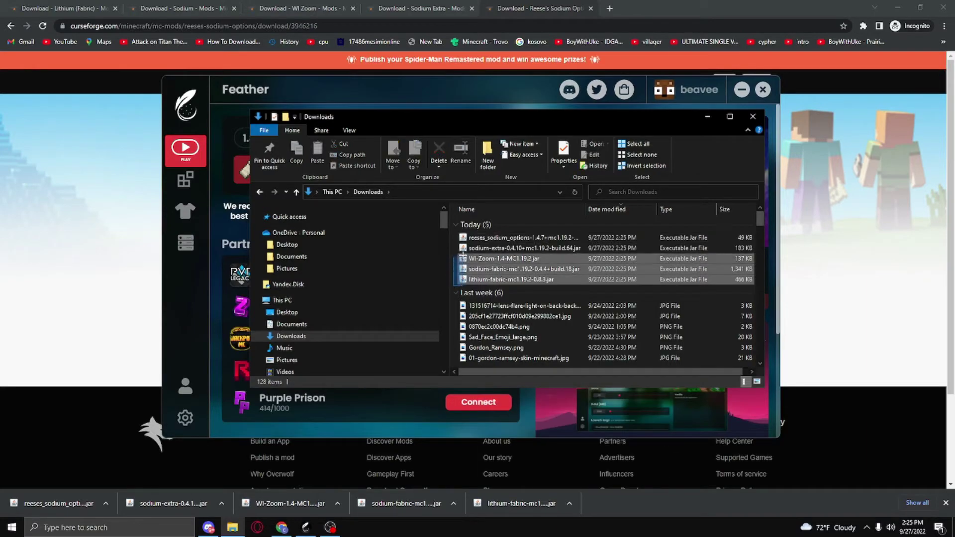
pyautogui.rightClick(468, 240)
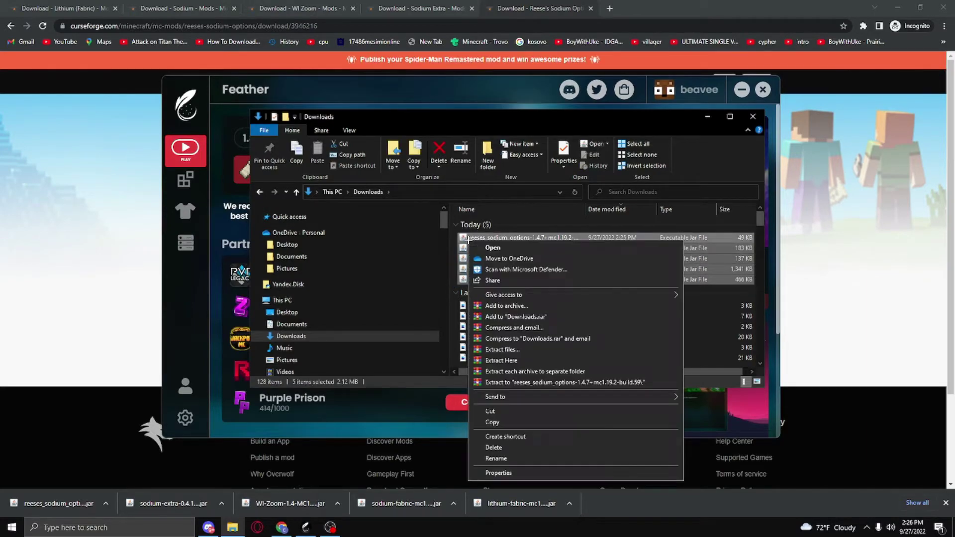
pyautogui.click(494, 412)
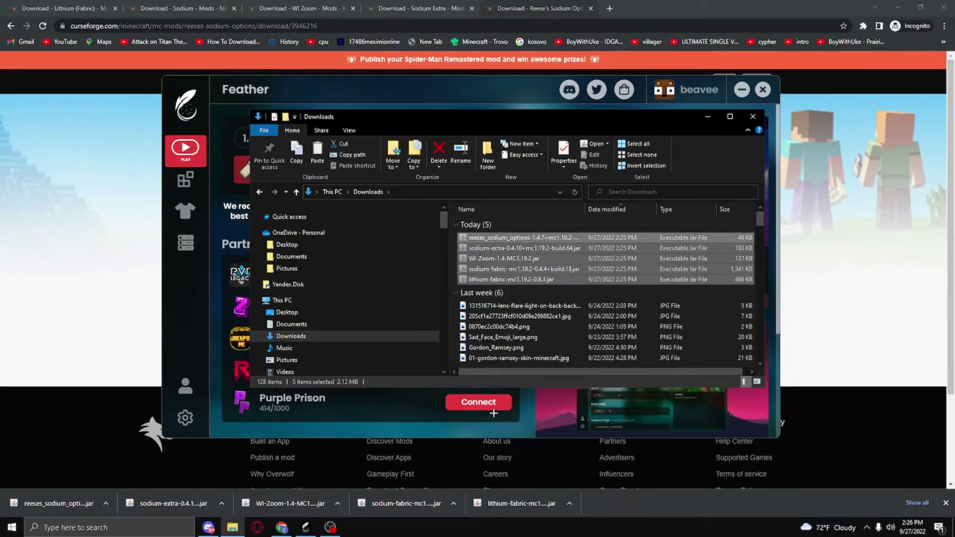
# Switch to the Feather launcher and open its own-mods folder for 1.19.2-FB in File Explorer.
pyautogui.click(299, 529)
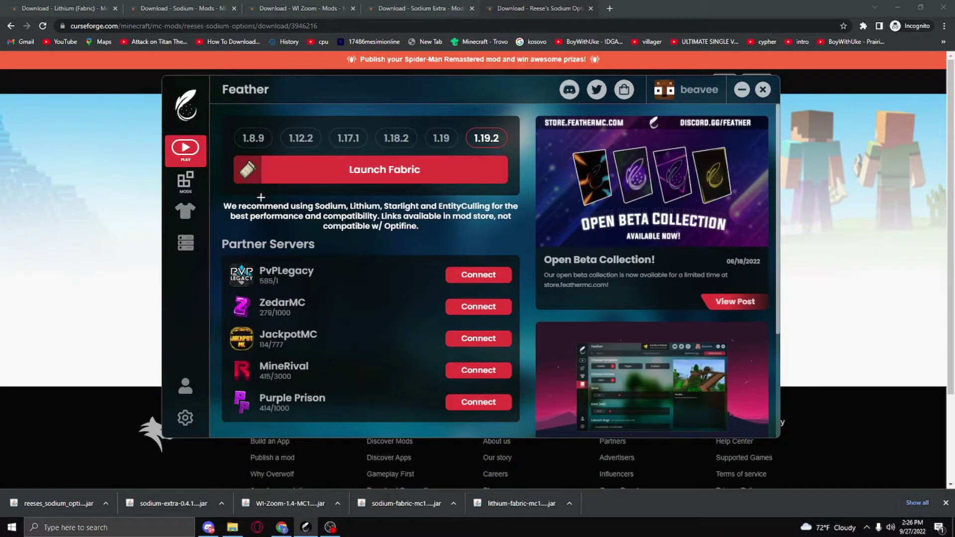
pyautogui.click(185, 181)
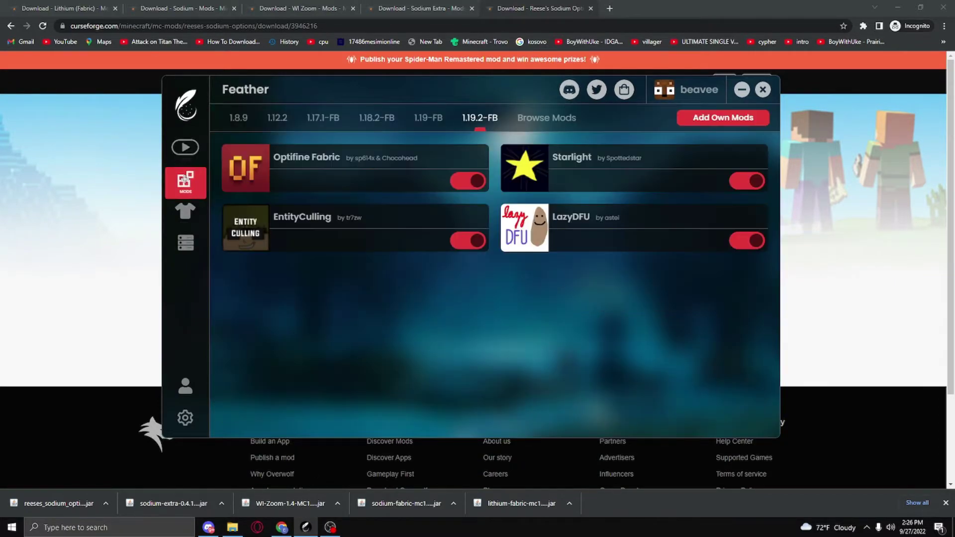
pyautogui.click(713, 119)
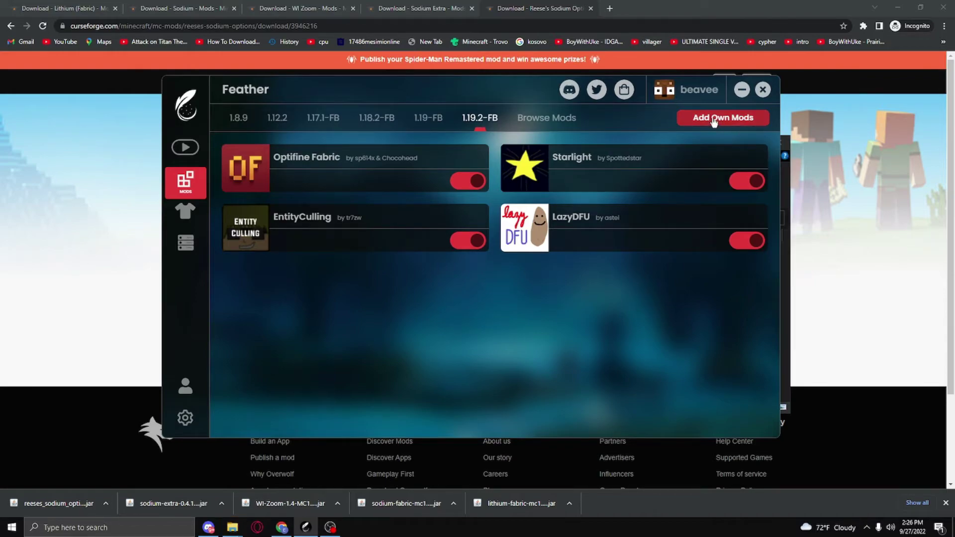
pyautogui.moveTo(233, 527)
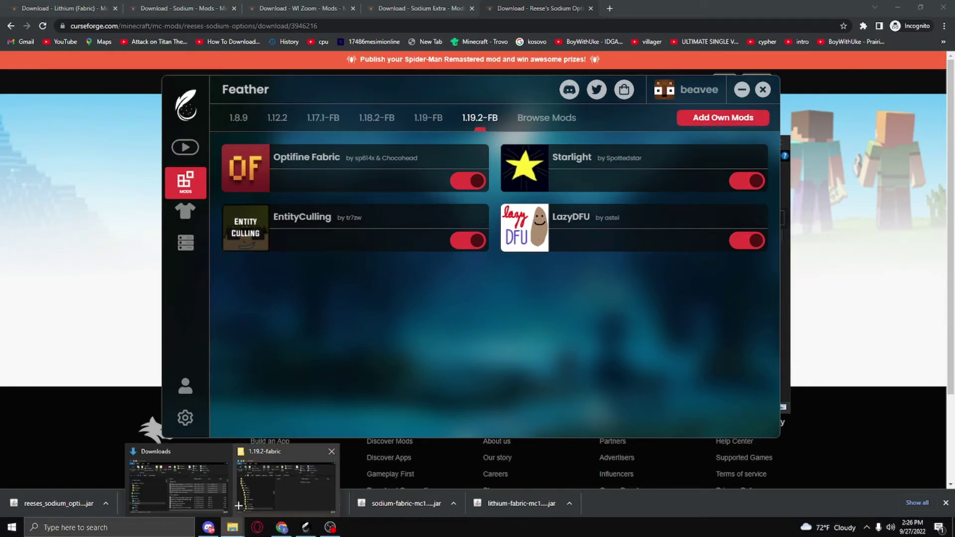
pyautogui.click(307, 470)
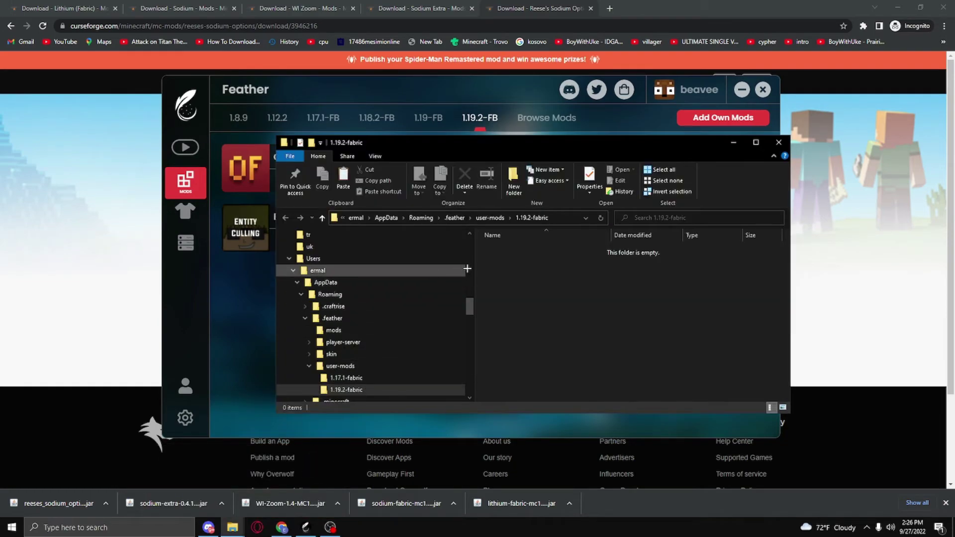
# Paste the five cut mod files into the 1.19.2-fabric user-mods folder.
pyautogui.moveTo(503, 146); pyautogui.dragTo(399, 150)
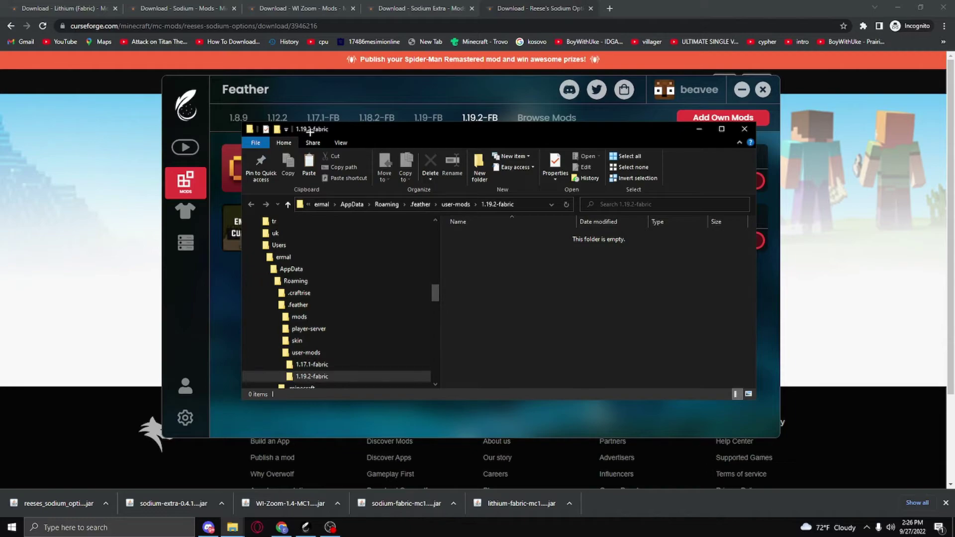
pyautogui.moveTo(324, 131); pyautogui.dragTo(353, 131)
pyautogui.rightClick(531, 272)
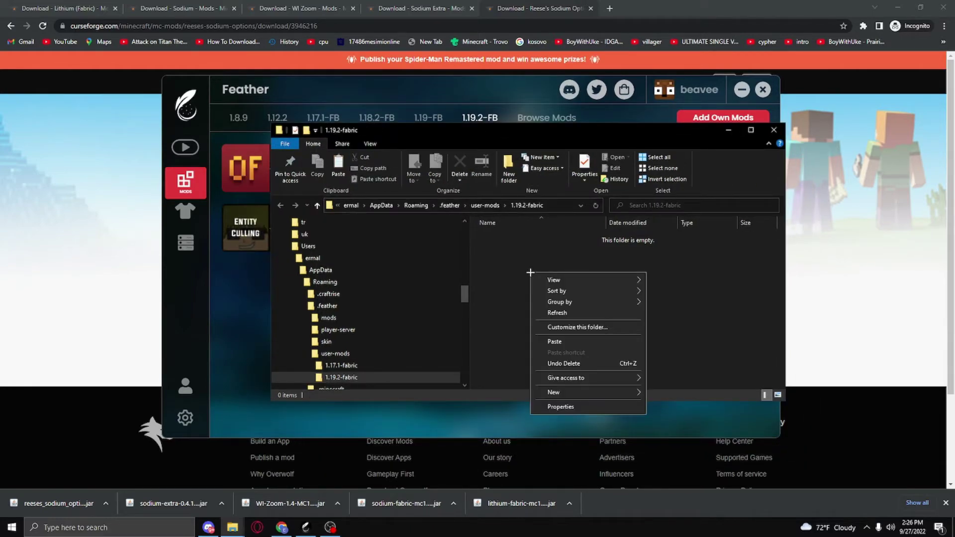
pyautogui.click(553, 340)
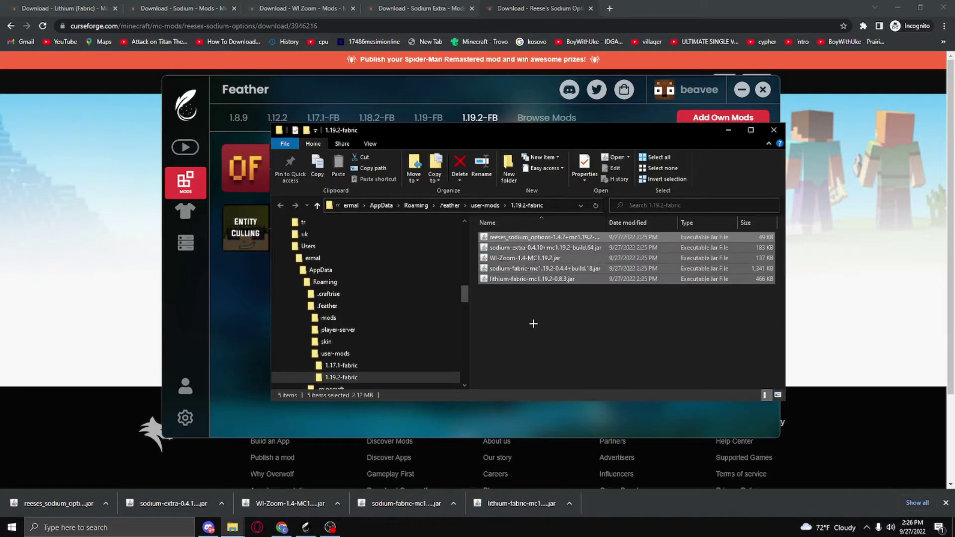
pyautogui.moveTo(542, 135); pyautogui.dragTo(481, 129)
# Return to Feather, disable the Optifine Fabric mod and launch Fabric 1.19.2.
pyautogui.click(713, 124)
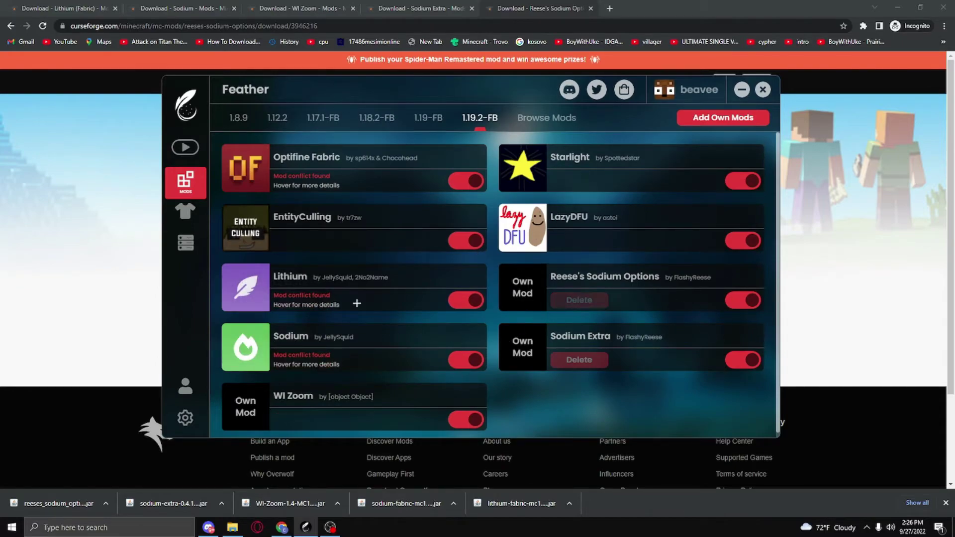
pyautogui.click(468, 183)
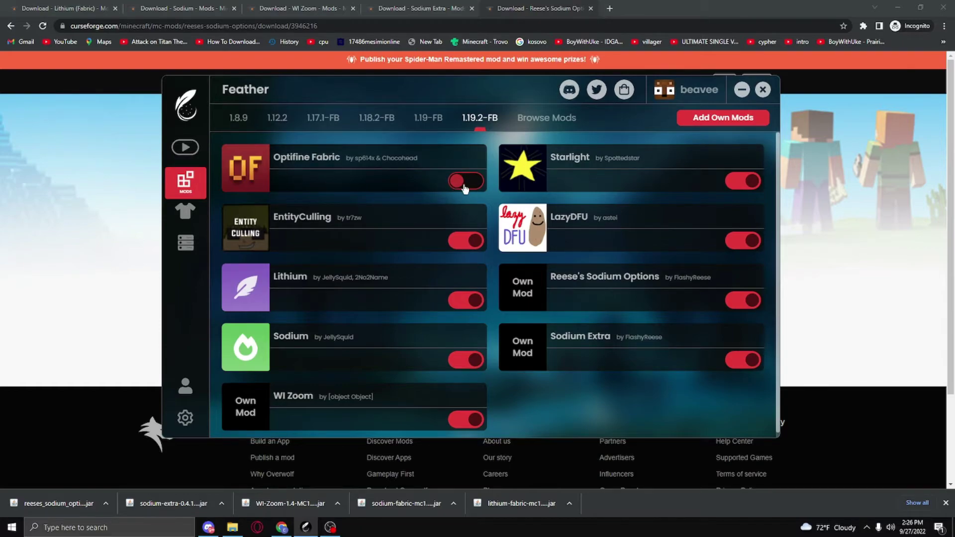
pyautogui.click(185, 147)
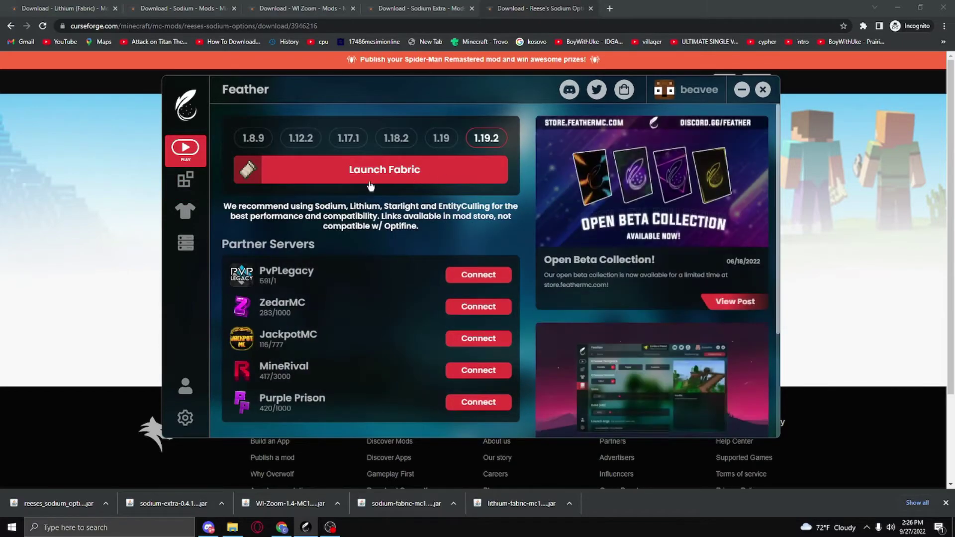
pyautogui.click(347, 176)
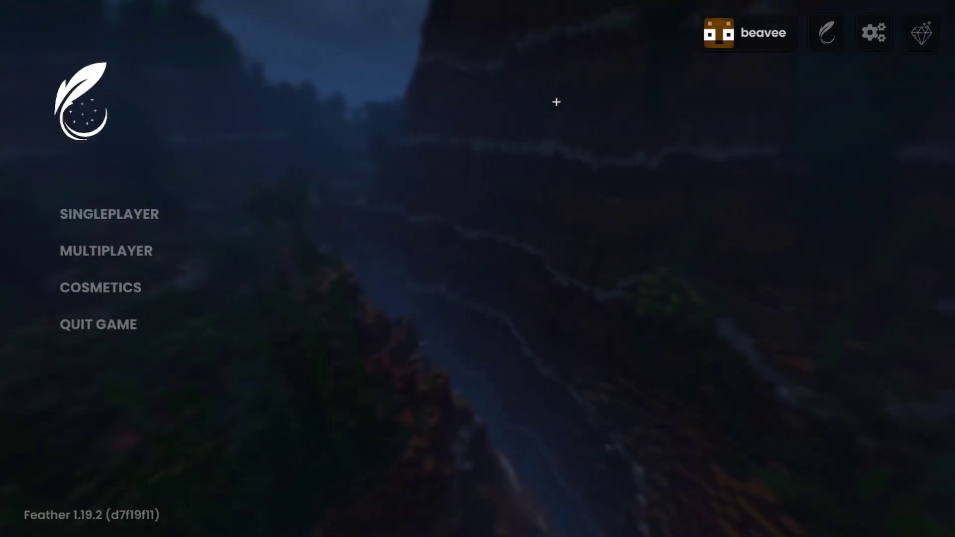
# Open the in-game video settings and set the Render Distance to 5 chunks.
pyautogui.click(873, 33)
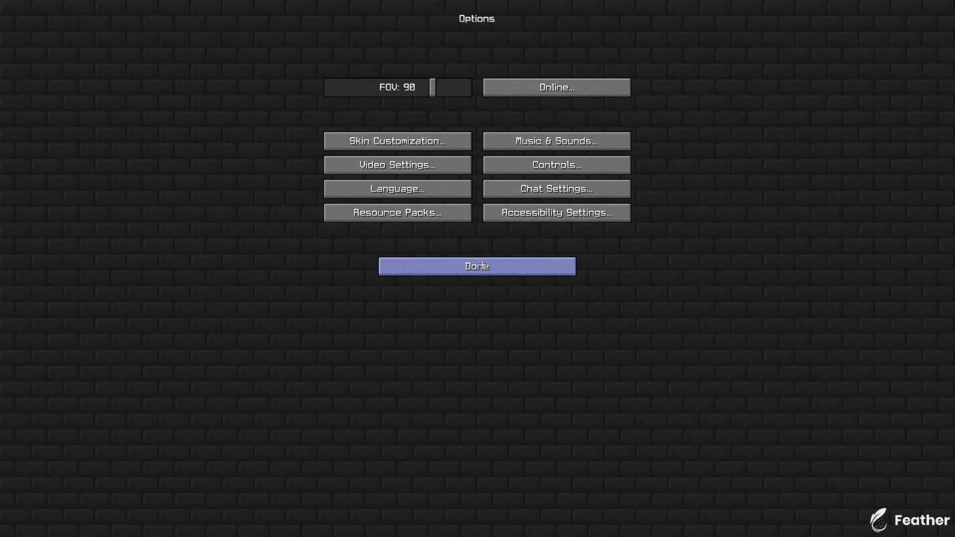
pyautogui.click(478, 267)
pyautogui.click(872, 34)
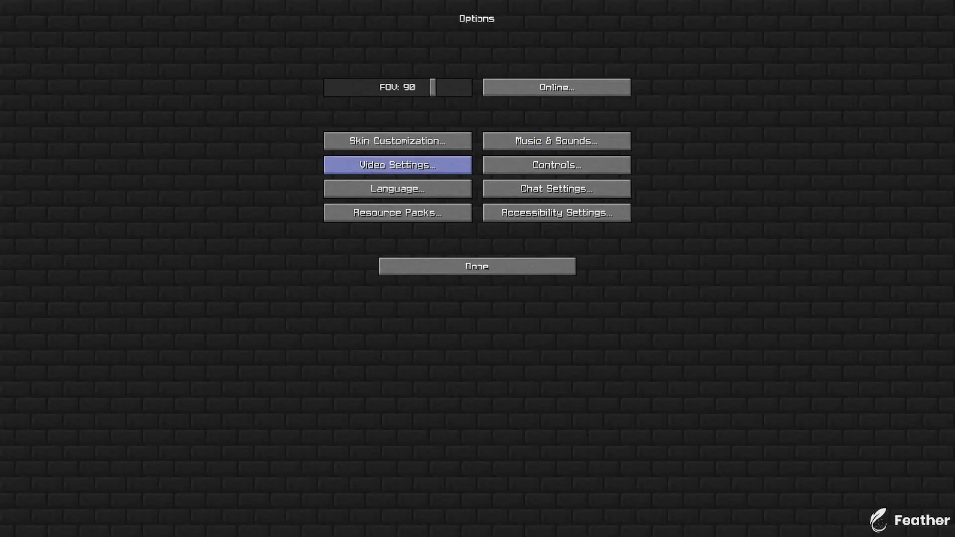
pyautogui.click(405, 164)
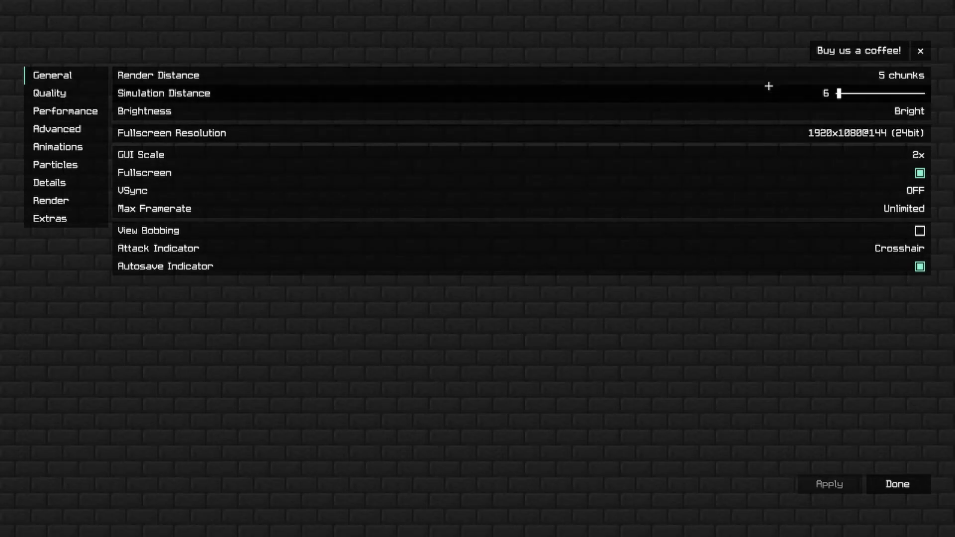
pyautogui.moveTo(387, 78)
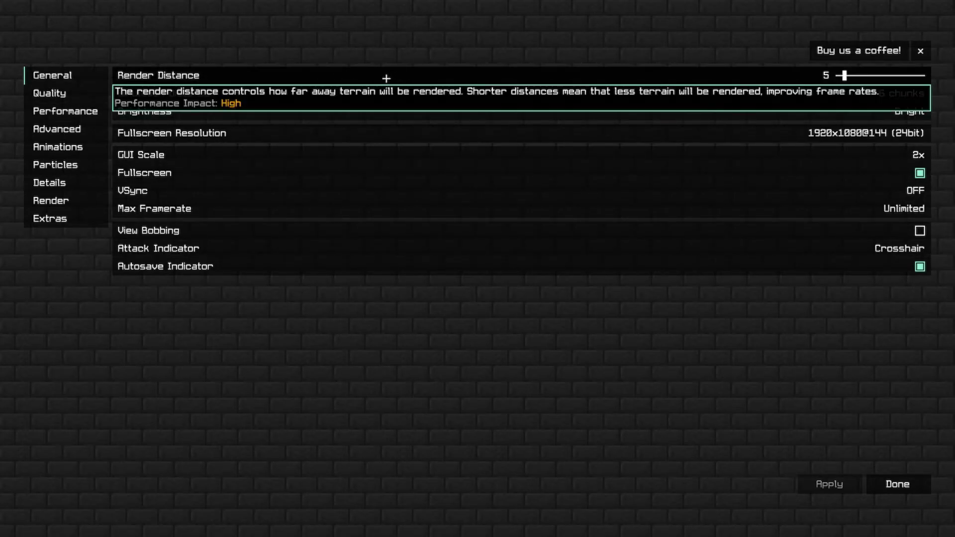
pyautogui.click(840, 75)
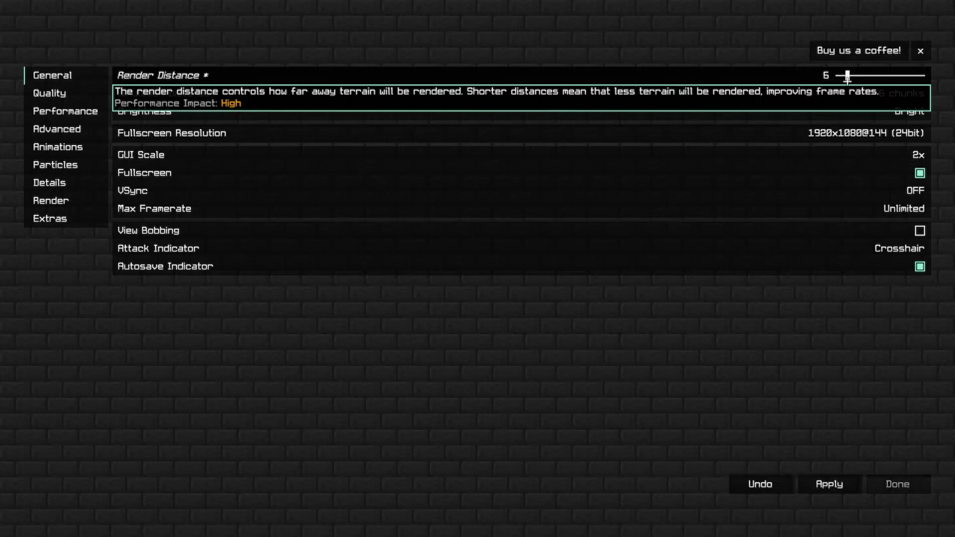
pyautogui.moveTo(848, 77); pyautogui.dragTo(843, 76)
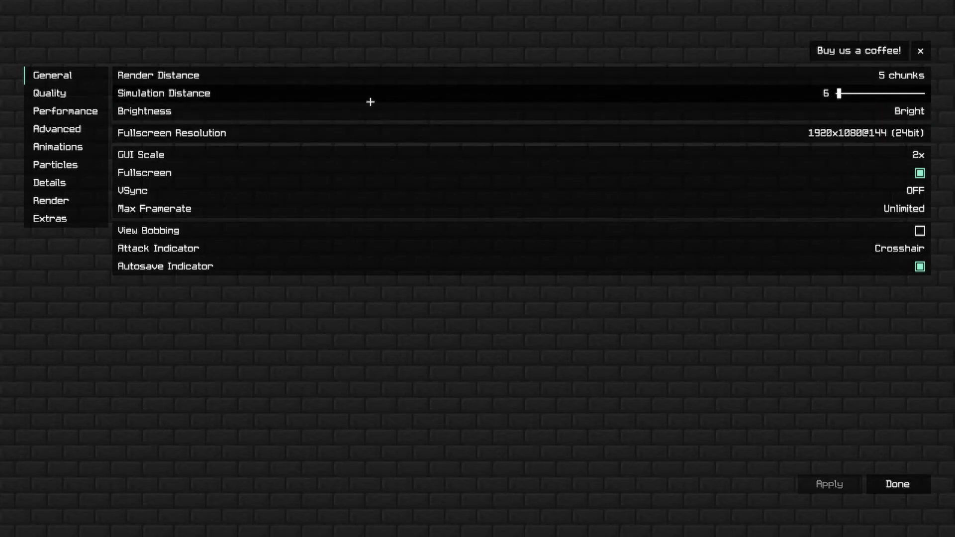
# Review the General, Quality, Performance, Advanced and Animations categories of the video settings.
pyautogui.moveTo(282, 95)
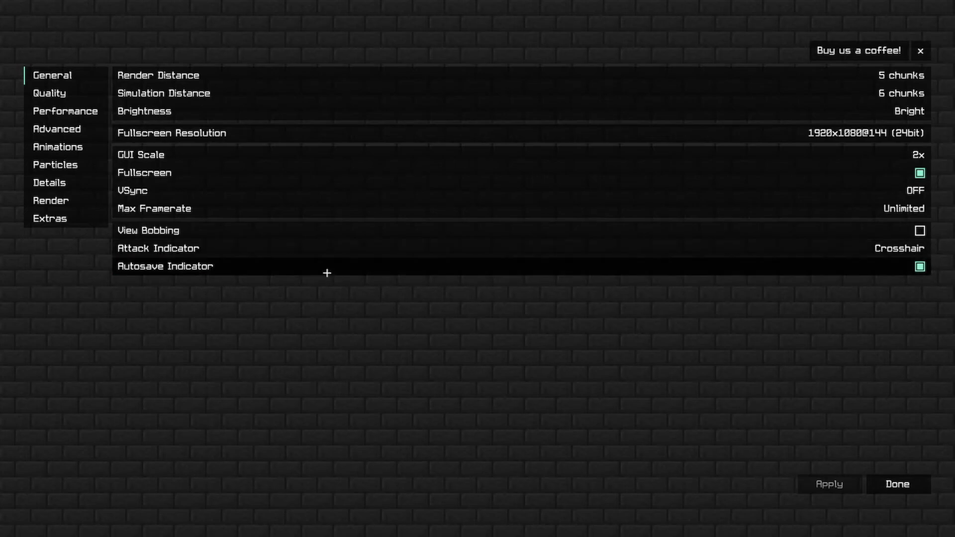
pyautogui.click(47, 98)
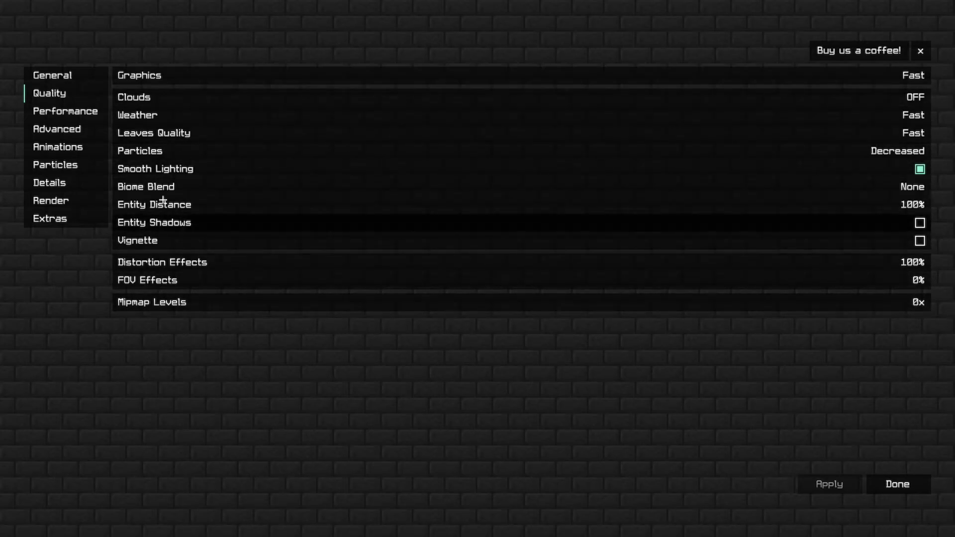
pyautogui.click(85, 113)
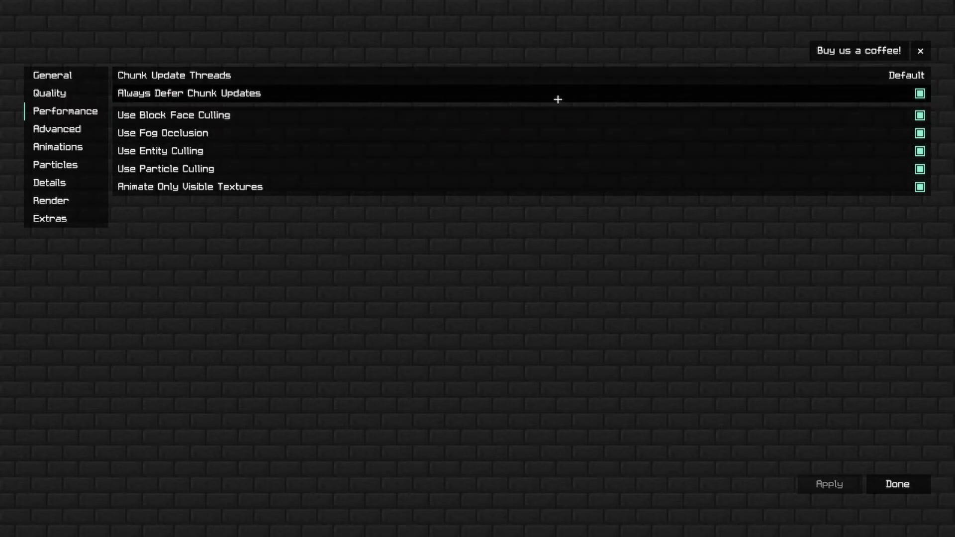
pyautogui.click(70, 130)
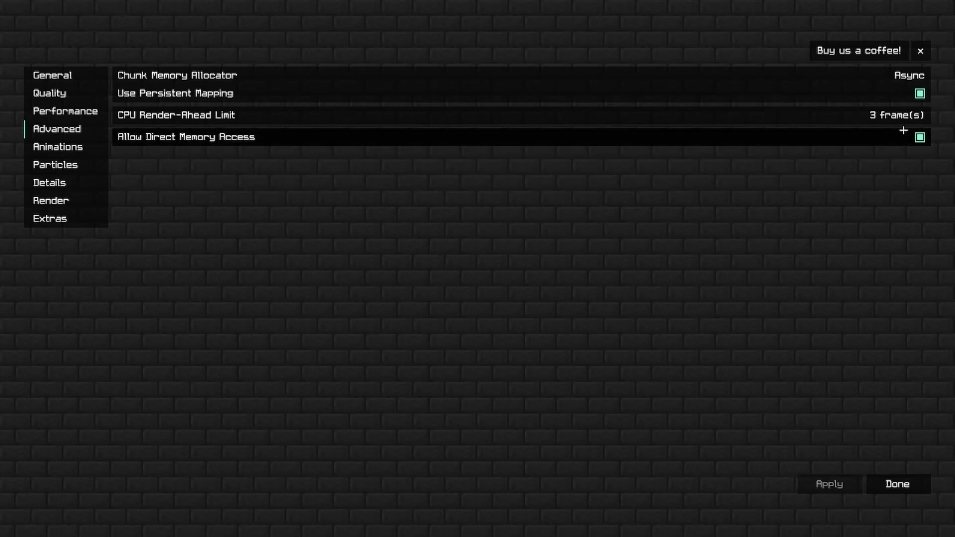
pyautogui.click(62, 147)
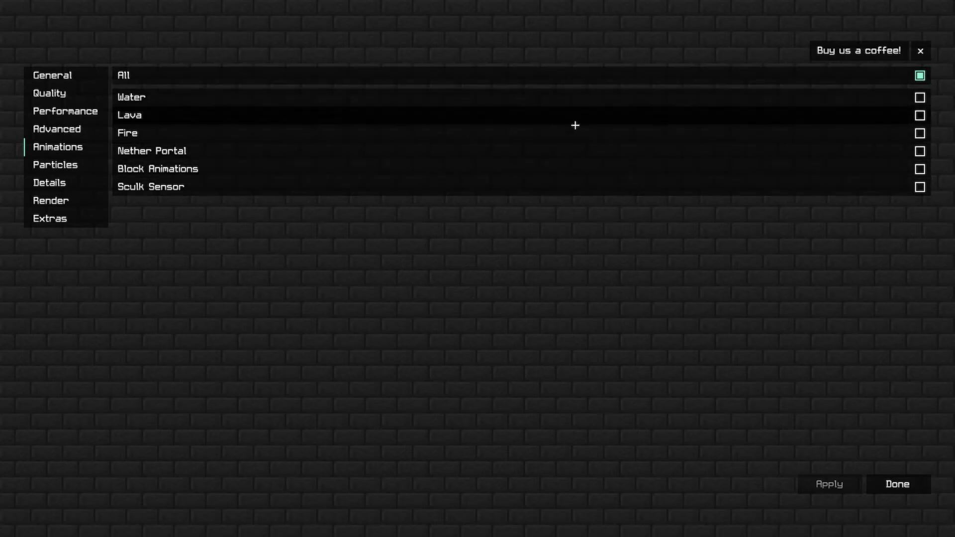
# Look through the full Particles list and the Details, Render and Extras categories of the video settings.
pyautogui.click(54, 165)
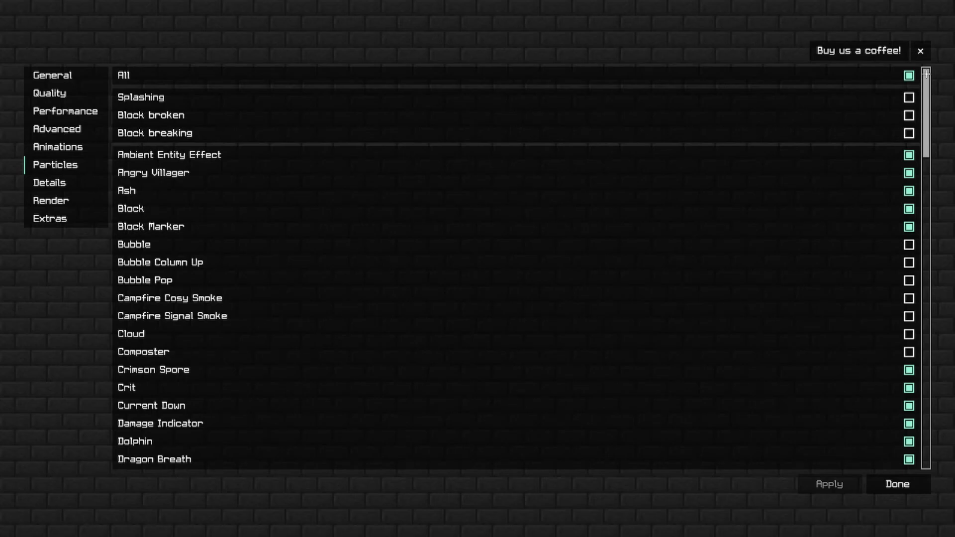
pyautogui.scroll(-1, 927, 72)
pyautogui.scroll(1, 926, 70)
pyautogui.moveTo(927, 70); pyautogui.dragTo(926, 94)
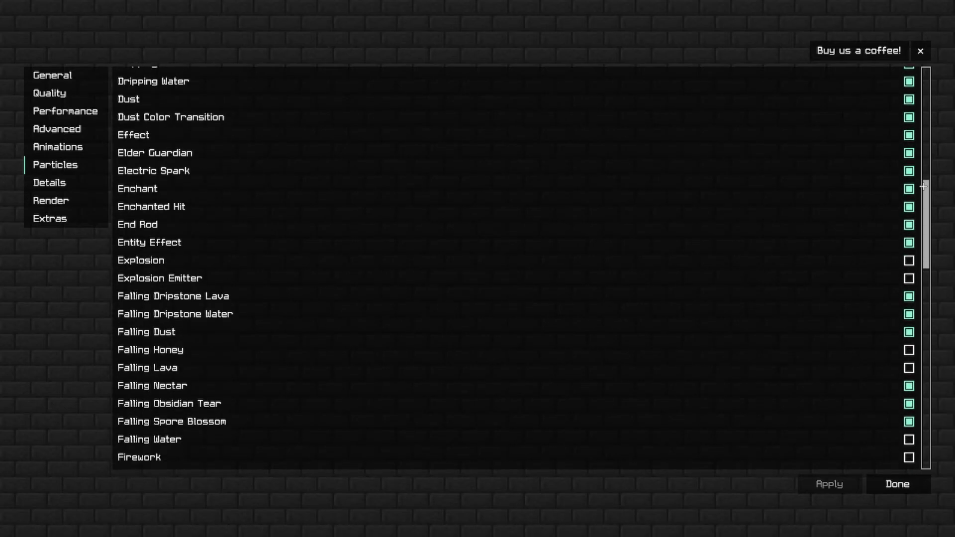
pyautogui.moveTo(921, 206); pyautogui.dragTo(922, 235)
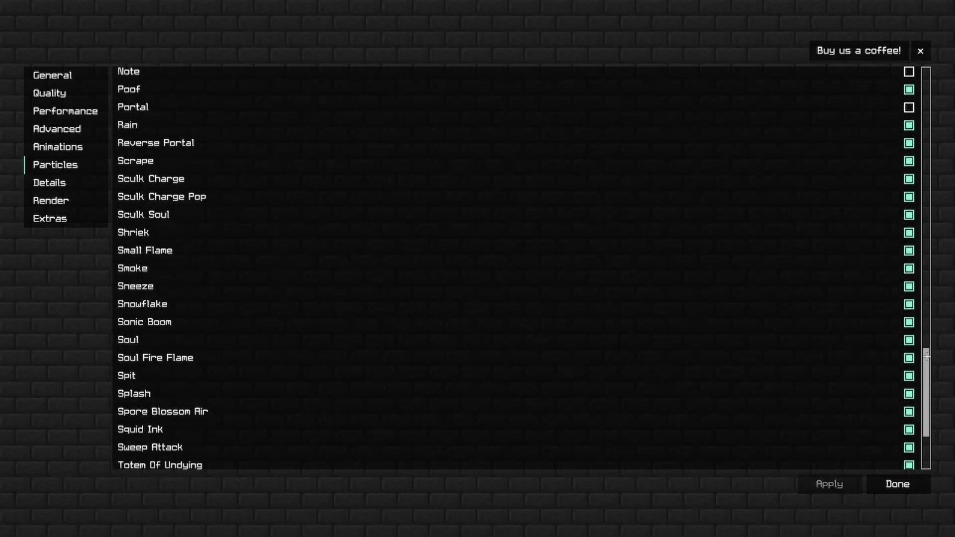
pyautogui.click(67, 187)
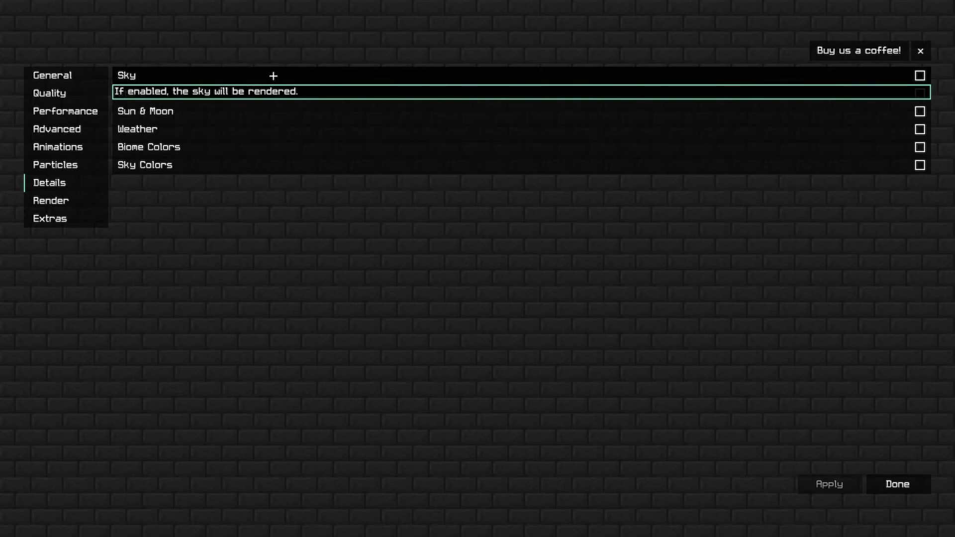
pyautogui.click(89, 200)
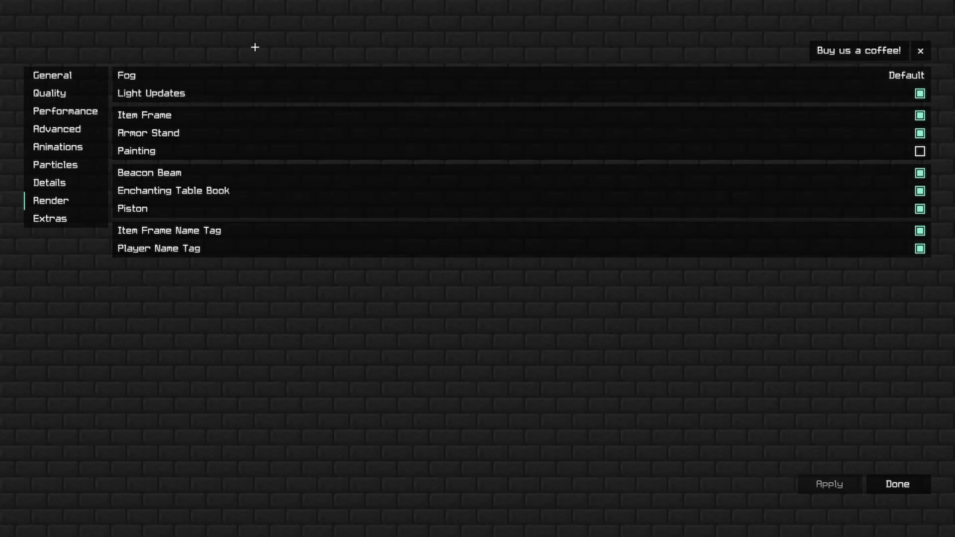
pyautogui.click(68, 215)
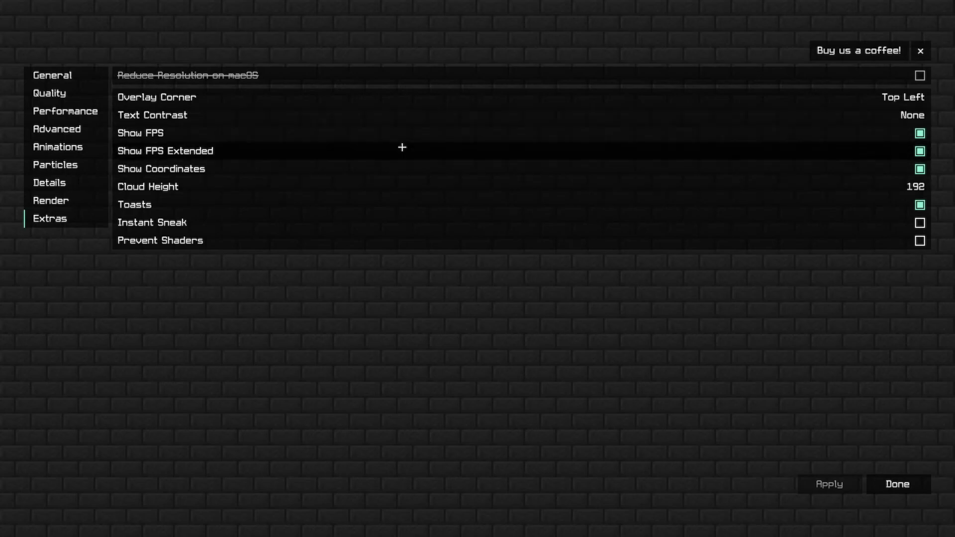
# Close the video settings and join a Sky Battle match on the MCC Island multiplayer server.
pyautogui.moveTo(384, 172)
pyautogui.click(920, 490)
pyautogui.click(524, 267)
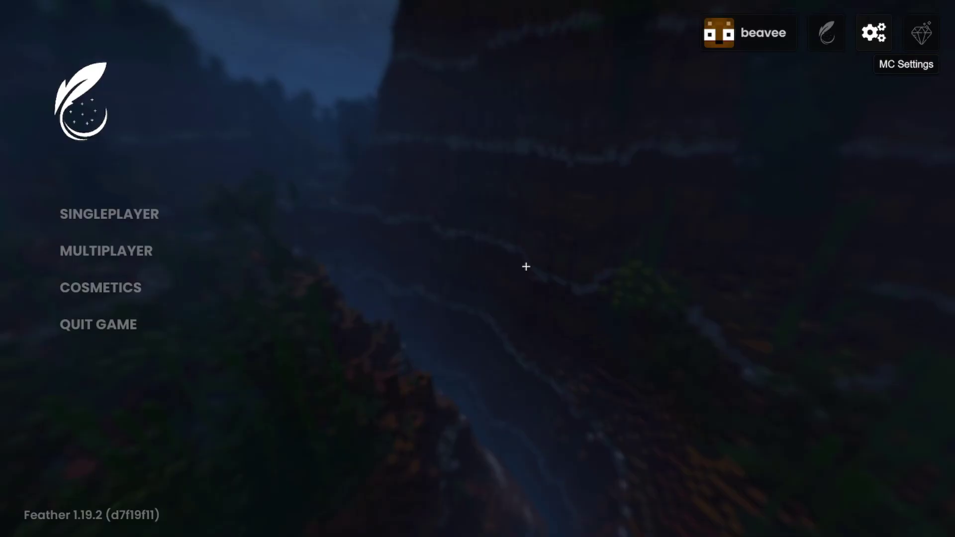
pyautogui.click(125, 240)
pyautogui.doubleClick(413, 127)
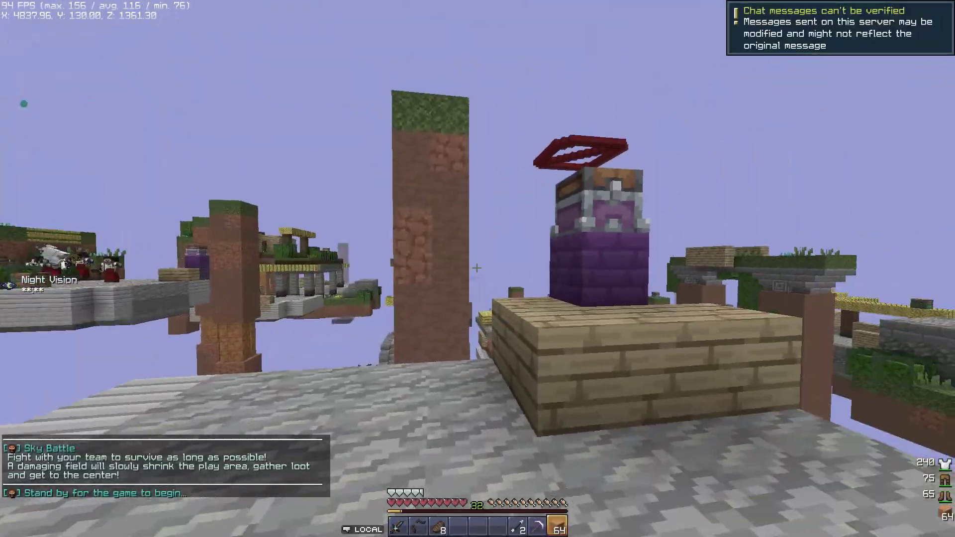
pyautogui.press('e')
pyautogui.press('e')
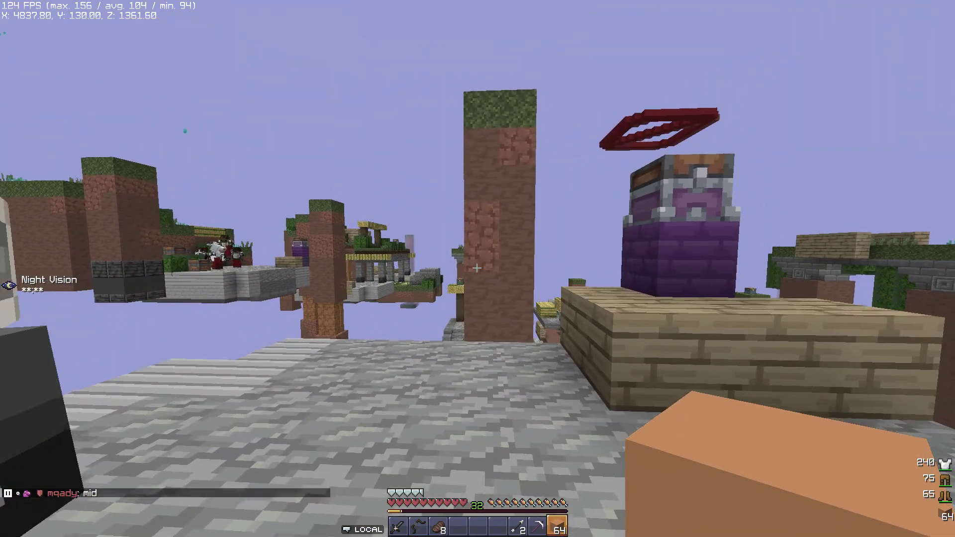
# Enable the Boss Bar and Scoreboard mods in the Feather mod settings and return to the match.
pyautogui.press('Shift_R')
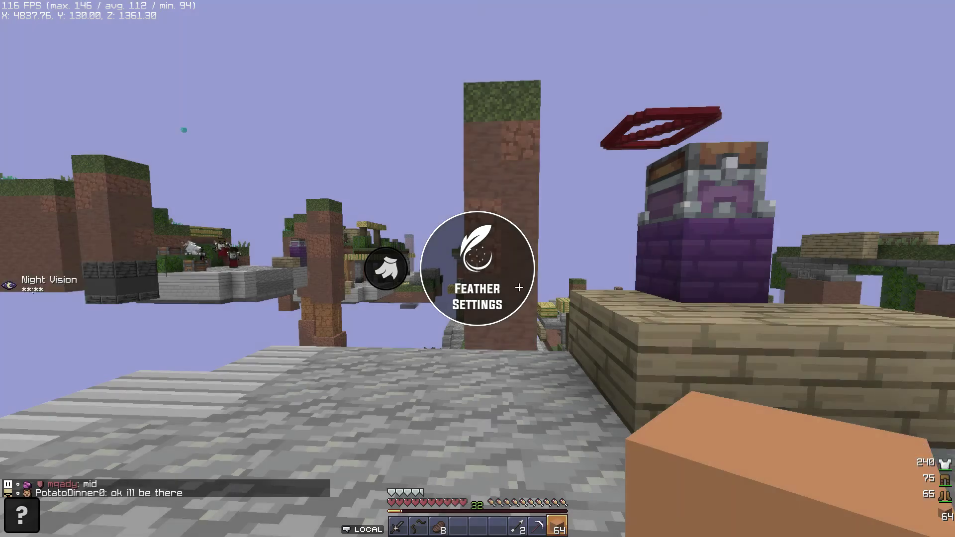
pyautogui.click(471, 268)
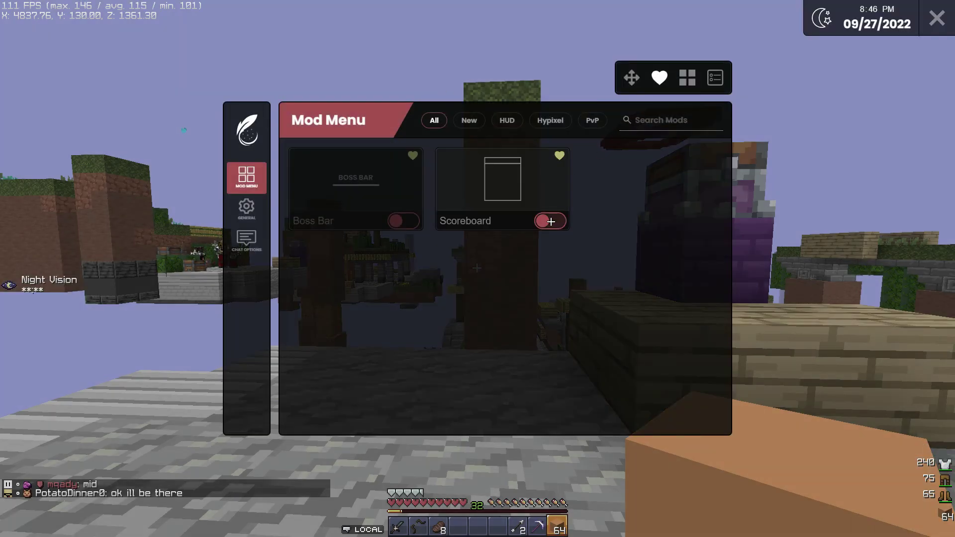
pyautogui.click(412, 223)
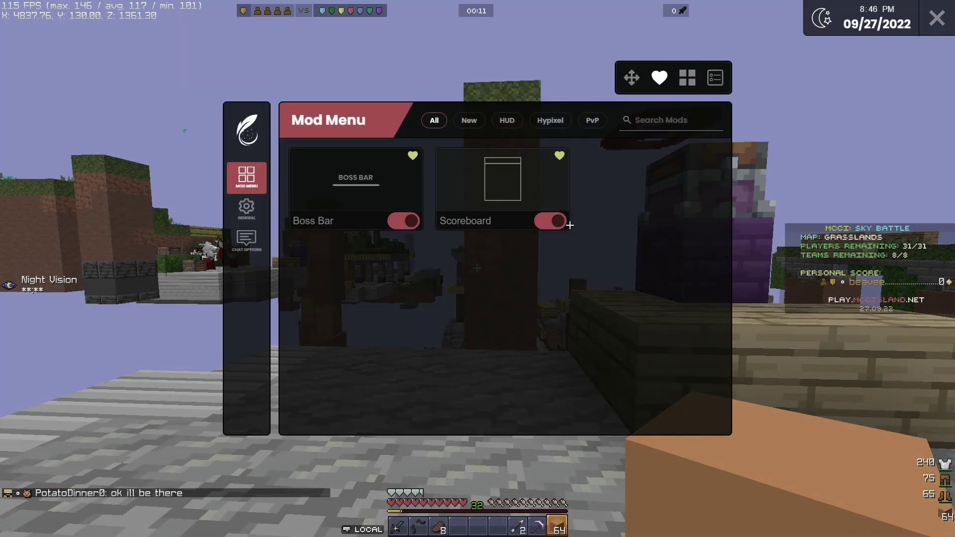
pyautogui.press('Escape')
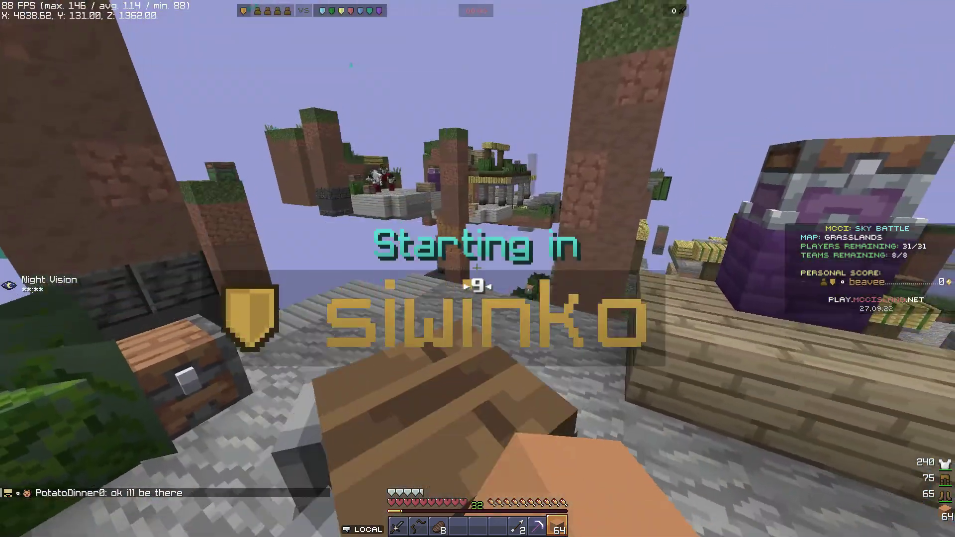
# Reopen the Feather mod settings, disable the Boss Bar and Scoreboard mods and return to the match.
pyautogui.press('Shift_R')
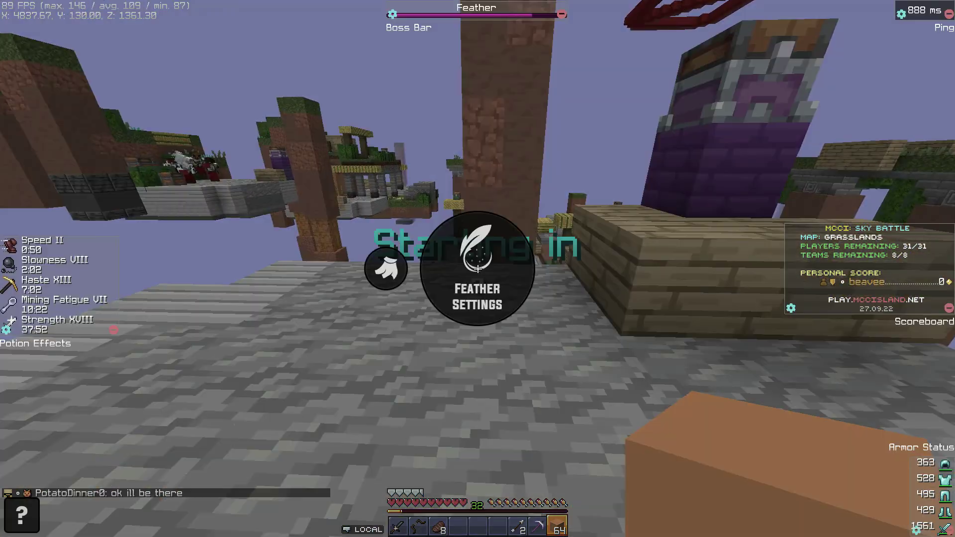
pyautogui.click(476, 280)
pyautogui.click(409, 222)
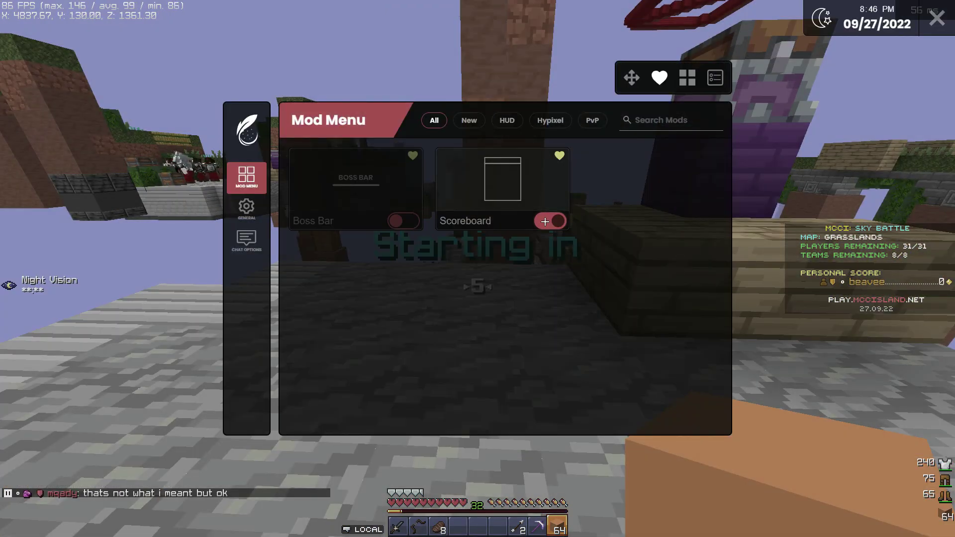
pyautogui.press('Escape')
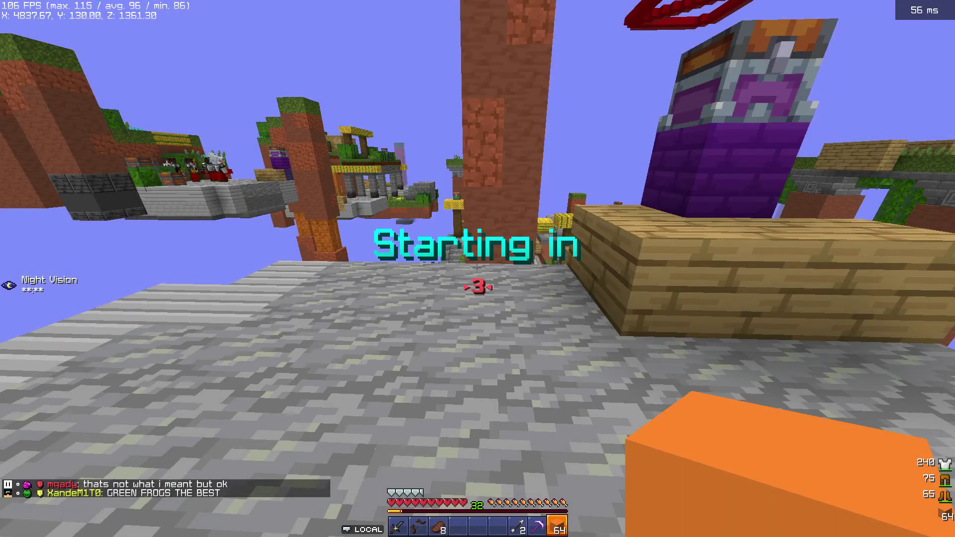
# Rearrange the inventory with the food in hotbar slot 5 and the orange blocks in the off hand, and move forward into the match.
pyautogui.press('e')
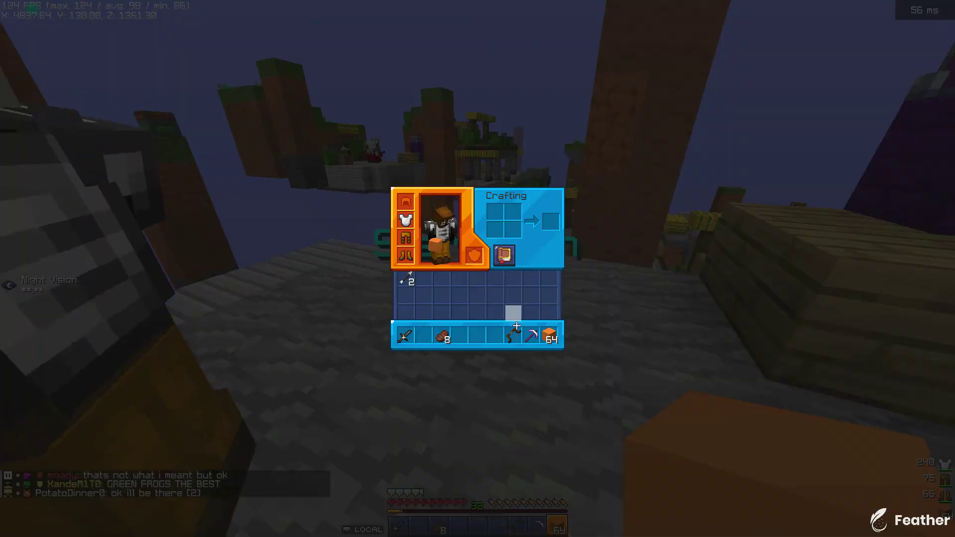
pyautogui.press('5')
pyautogui.press('e')
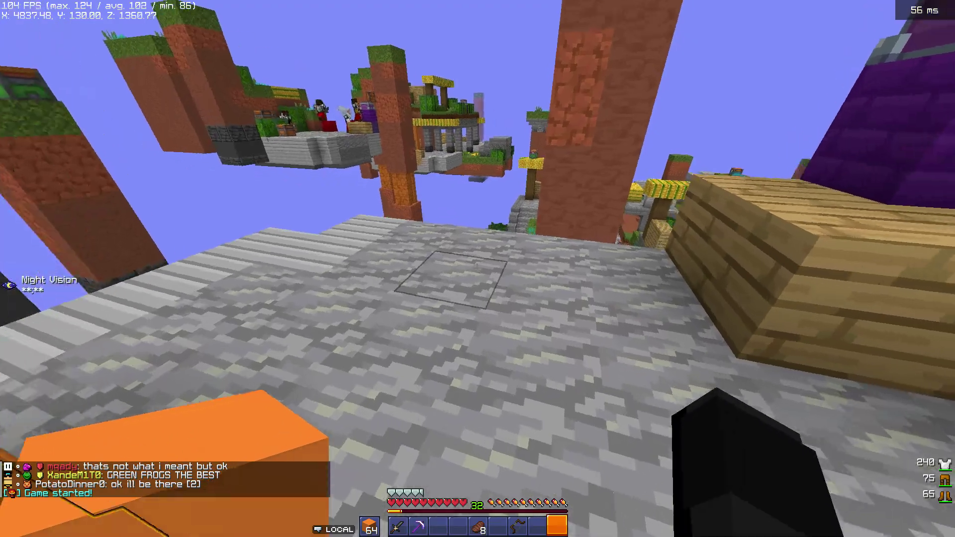
pyautogui.press('w')
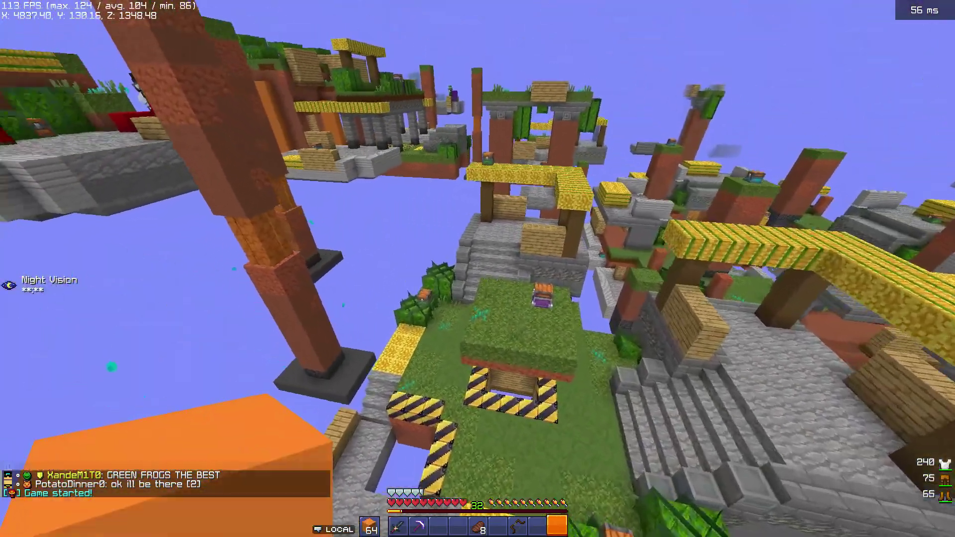